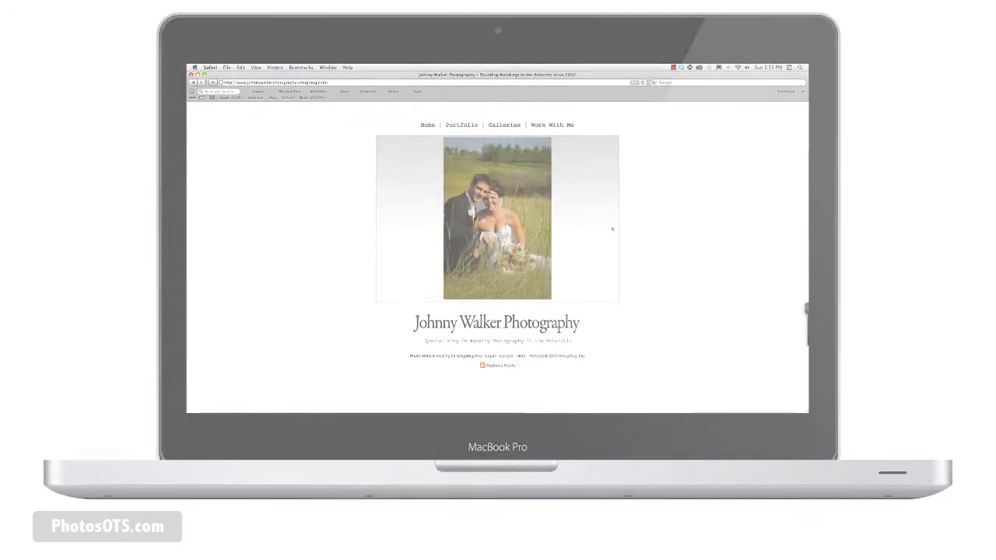
- Launch the Easy Customizer from the account Tools list on the SmugMug homepage
{"action": "left_click", "coordinate": [302, 24]}
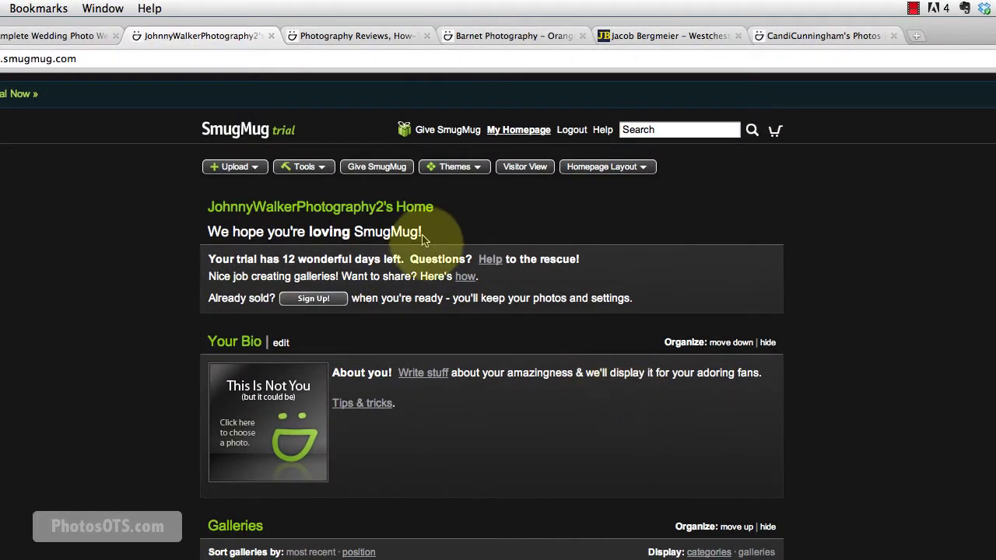
{"action": "left_click", "coordinate": [309, 168]}
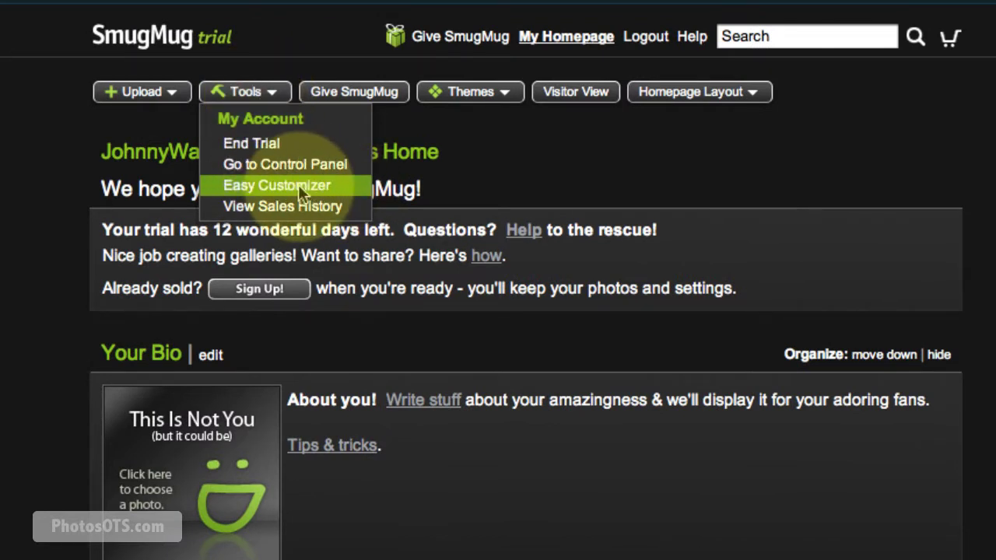
{"action": "left_click", "coordinate": [298, 184]}
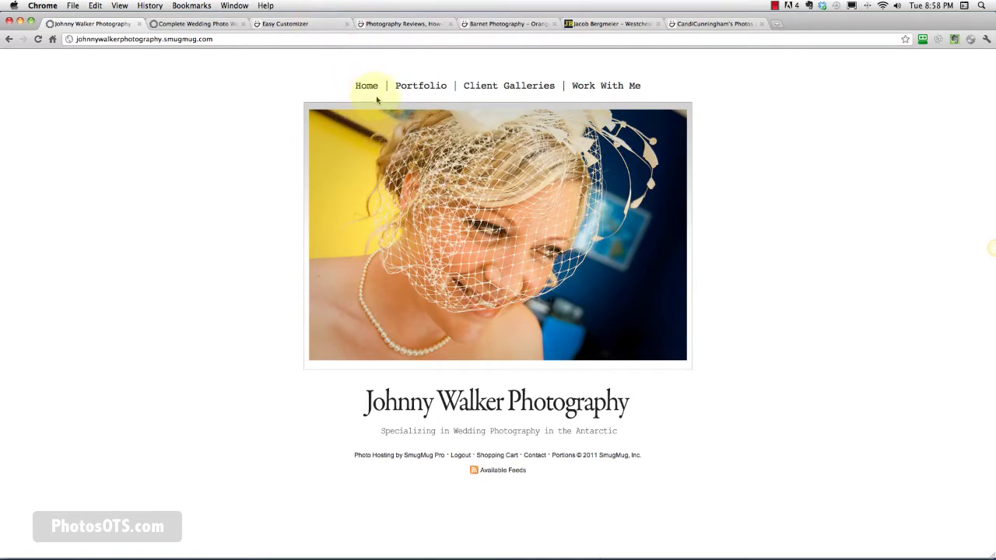
- Switch the site to the Light basic appearance and expand the Browser settings
{"action": "left_click", "coordinate": [304, 24]}
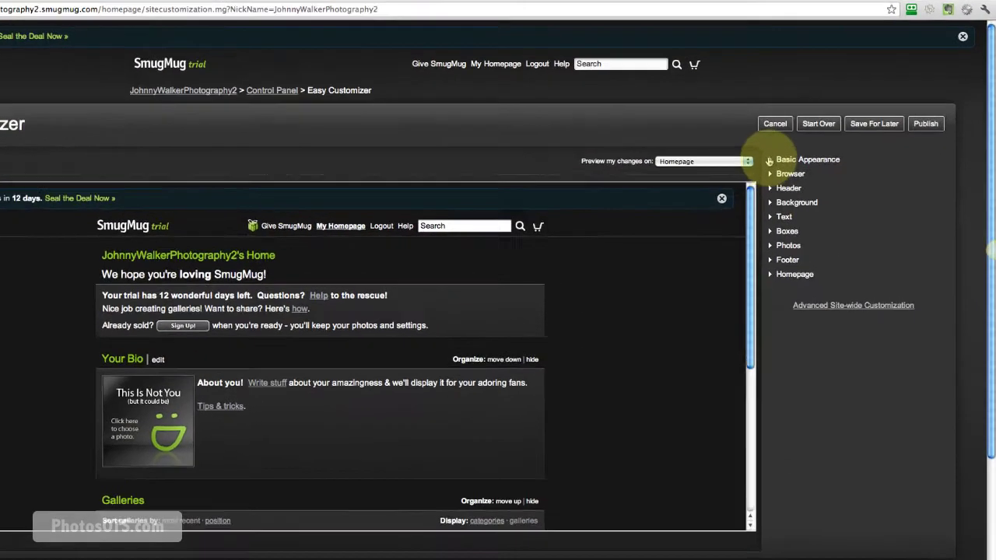
{"action": "left_click", "coordinate": [769, 161]}
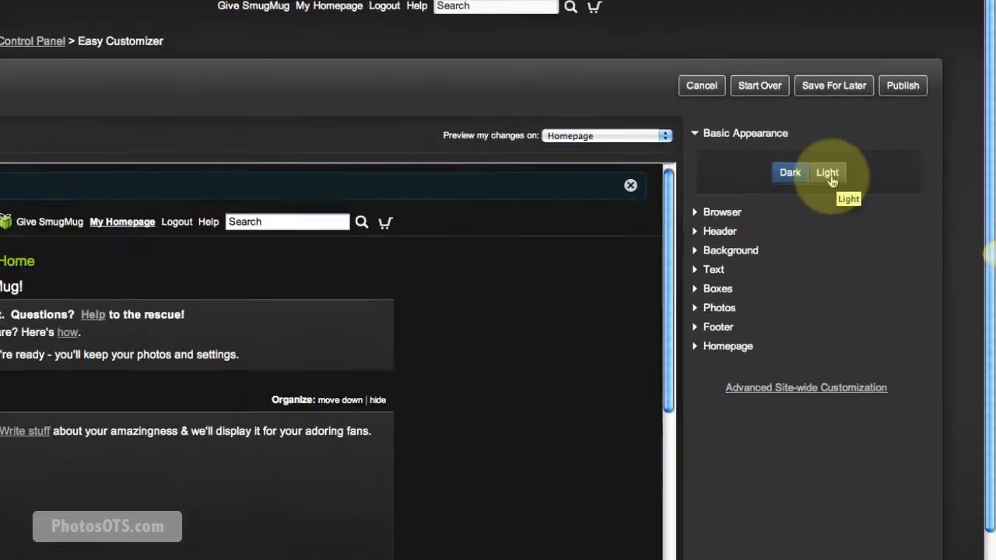
{"action": "left_click", "coordinate": [889, 200]}
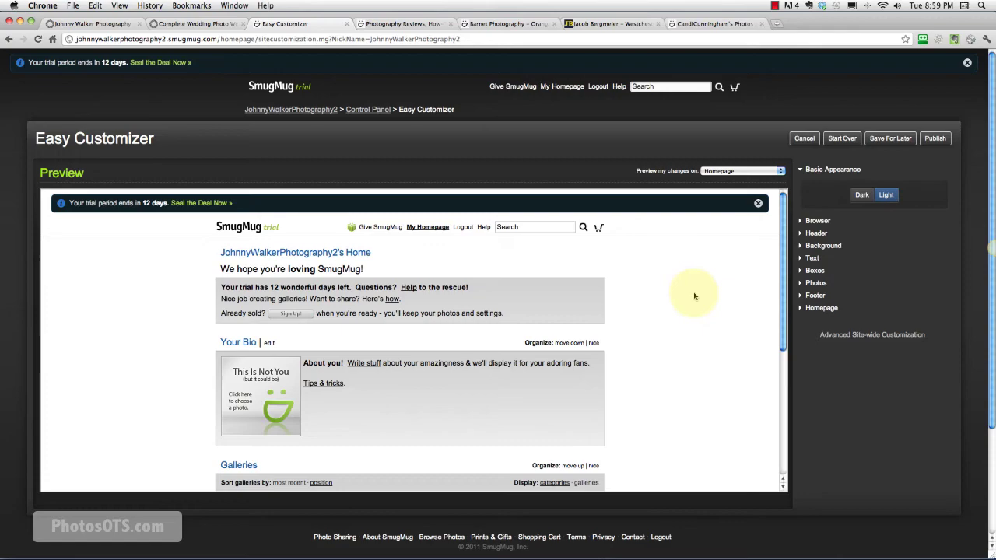
{"action": "scroll", "coordinate": [695, 296], "scroll_direction": "down", "scroll_amount": 2}
{"action": "scroll", "coordinate": [695, 295], "scroll_direction": "down", "scroll_amount": 5}
{"action": "scroll", "coordinate": [695, 295], "scroll_direction": "up", "scroll_amount": 5}
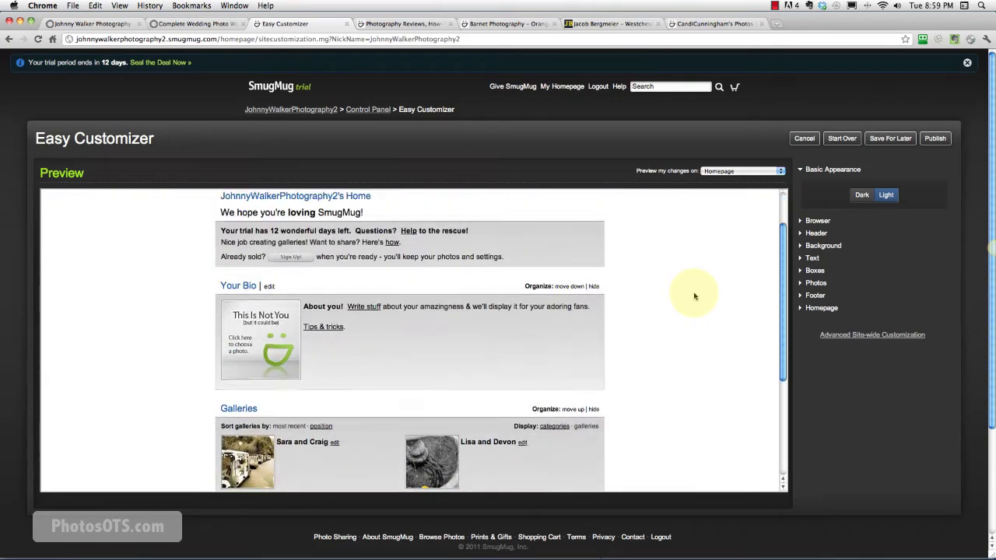
{"action": "scroll", "coordinate": [695, 296], "scroll_direction": "up", "scroll_amount": 2}
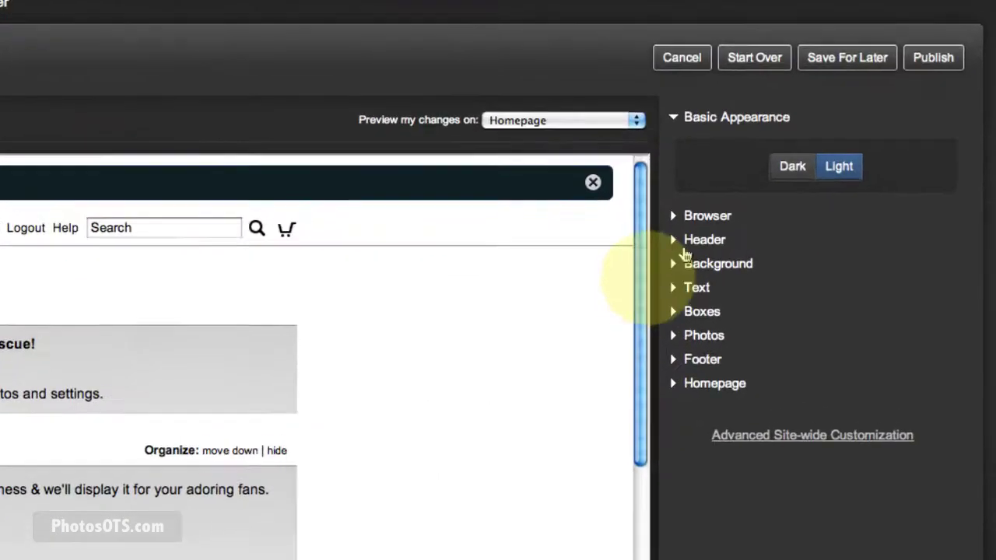
{"action": "left_click", "coordinate": [801, 223]}
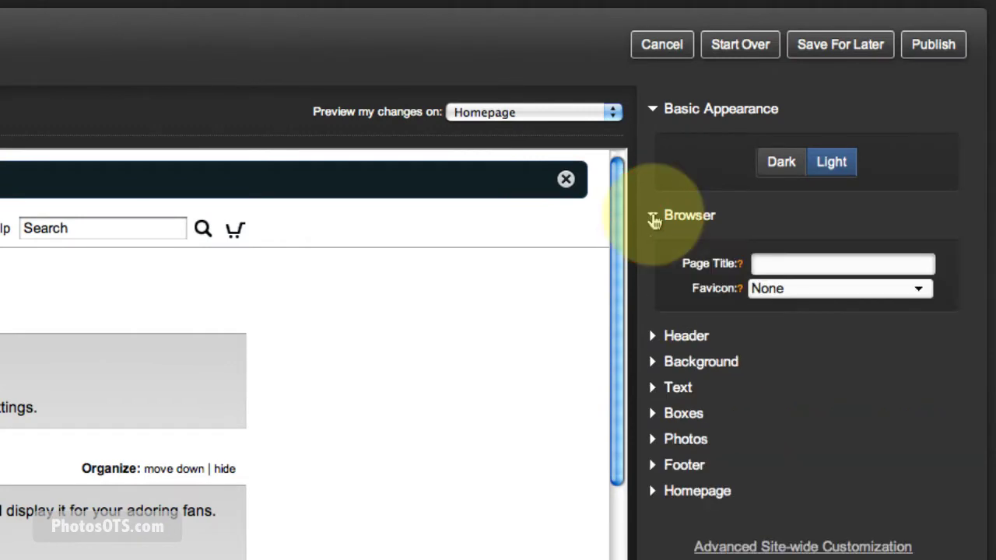
- Check the live site's name, then place the cursor in the Page Title field
{"action": "left_click", "coordinate": [806, 266]}
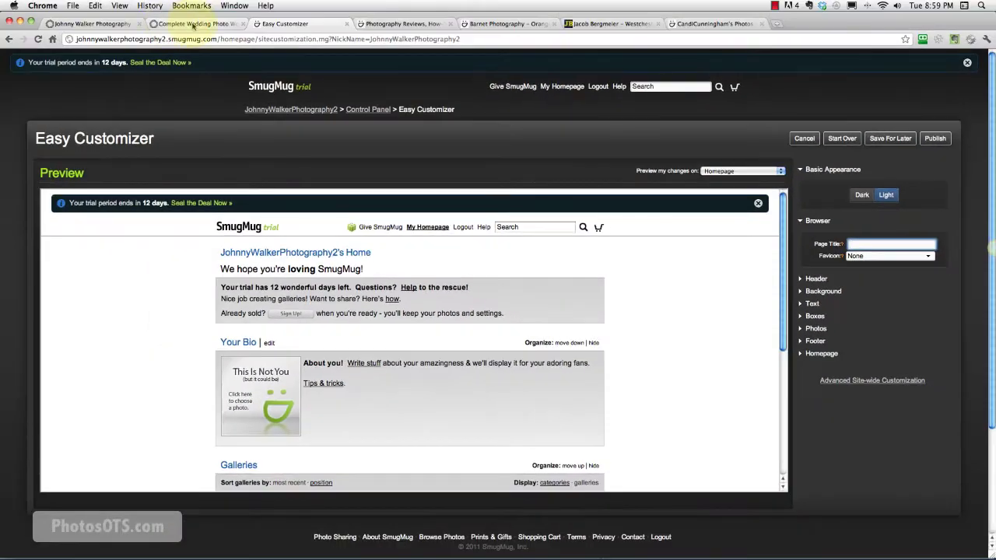
{"action": "left_click", "coordinate": [91, 24]}
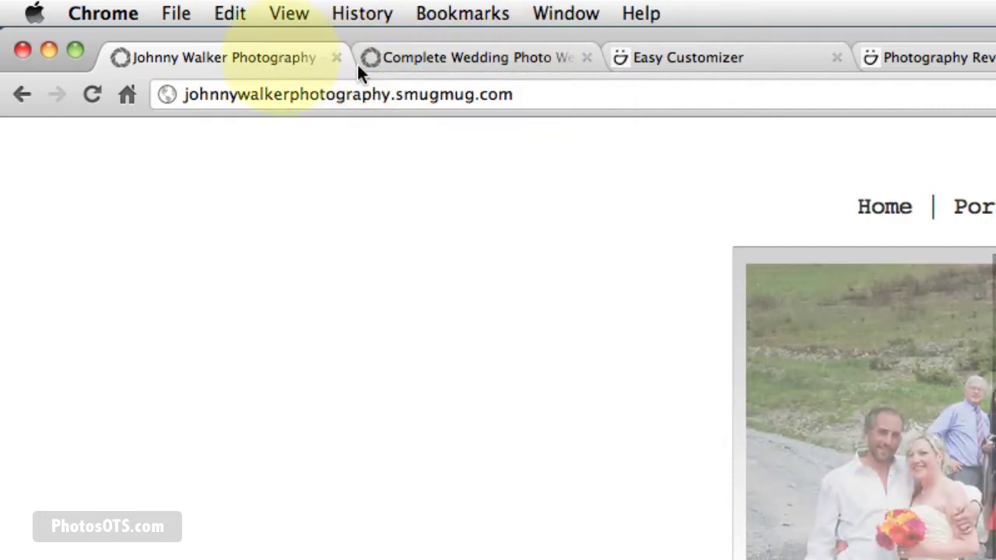
{"action": "left_click", "coordinate": [710, 61]}
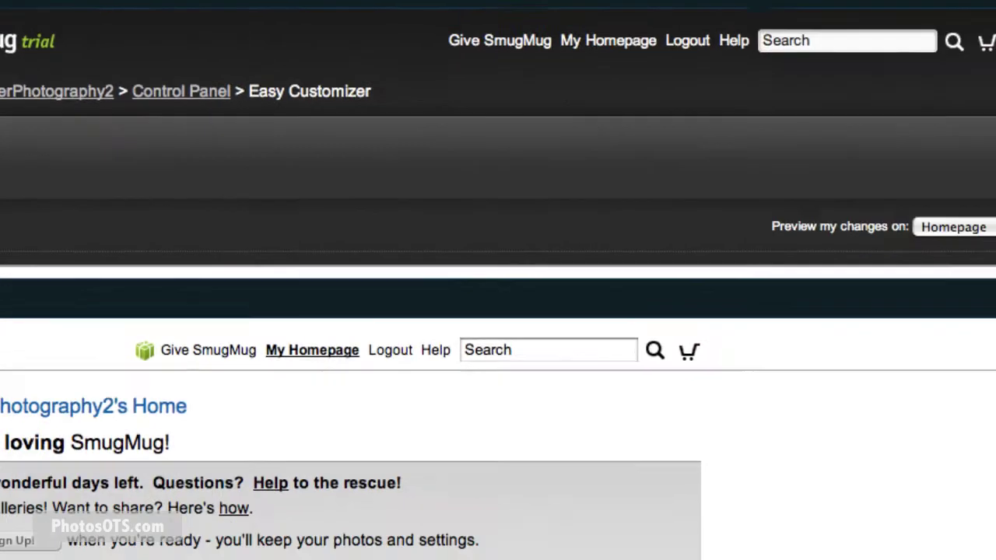
{"action": "left_click", "coordinate": [812, 268]}
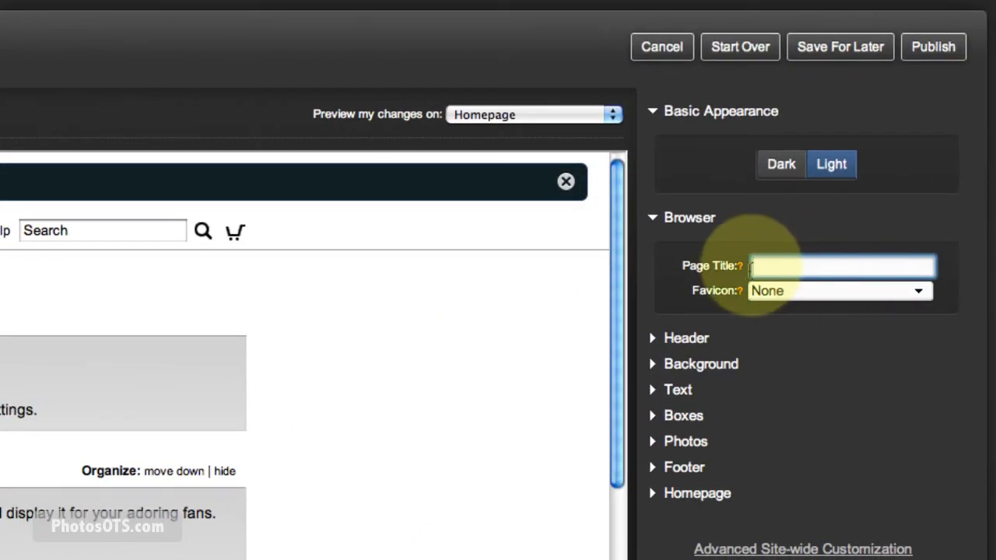
{"action": "mouse_move", "coordinate": [741, 266]}
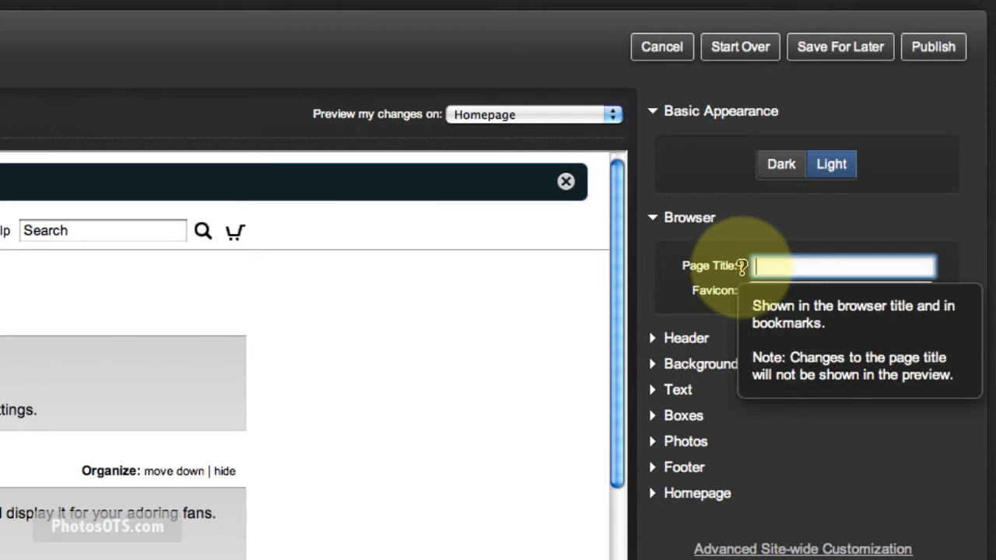
{"action": "left_click", "coordinate": [817, 267]}
{"action": "type", "text": "Johnny Walker Photography"}
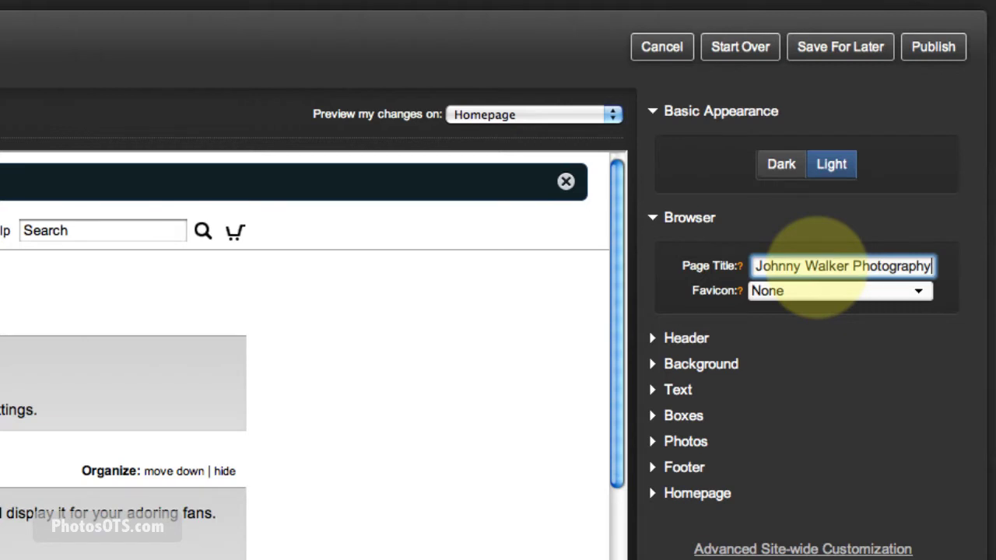
- Add the tagline ending 'in the Antarctic Since 2002.' to the page title, fixing typos
{"action": "type", "text": "-"}
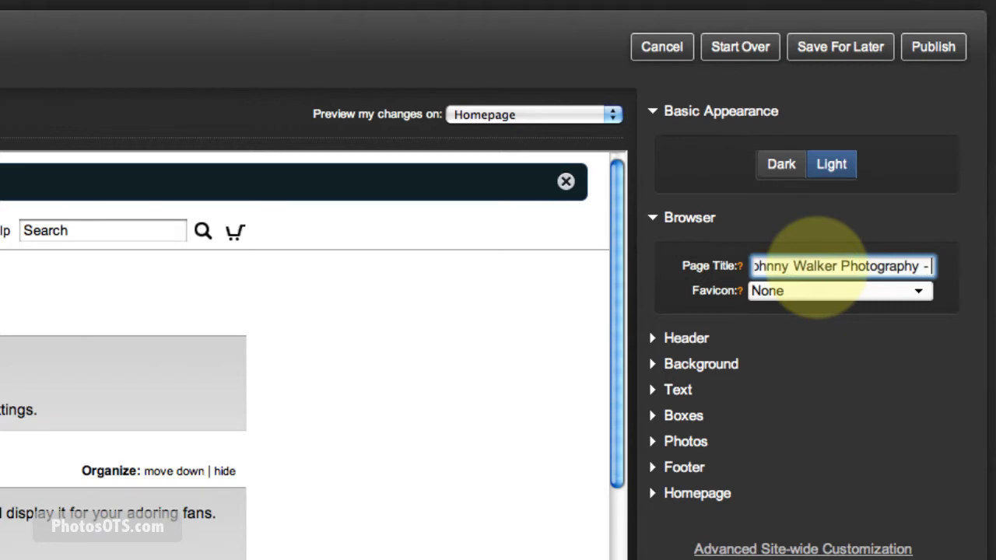
{"action": "type", "text": " Shooting"}
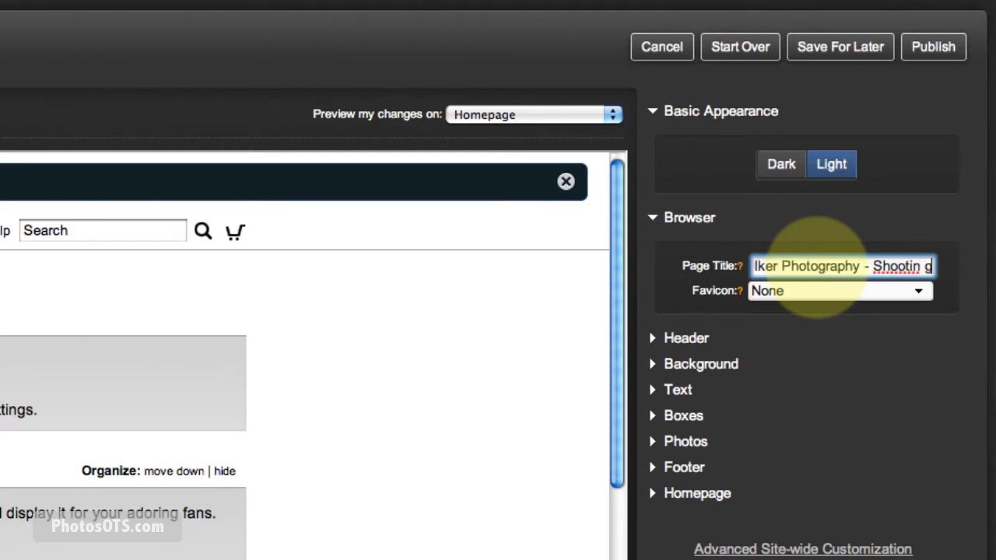
{"action": "key", "text": "BackSpace"}
{"action": "type", "text": "in the Antarctic Since 2002."}
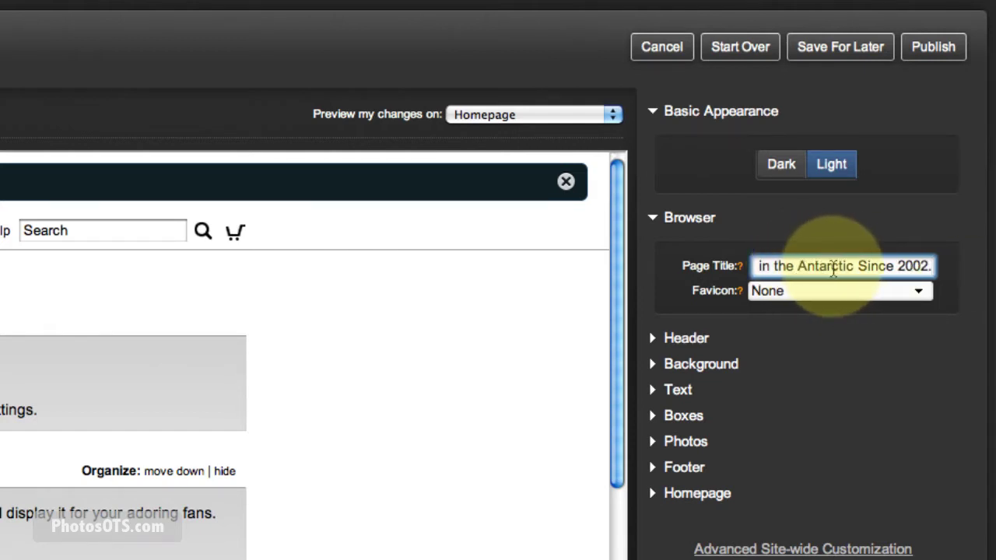
{"action": "left_click", "coordinate": [952, 304]}
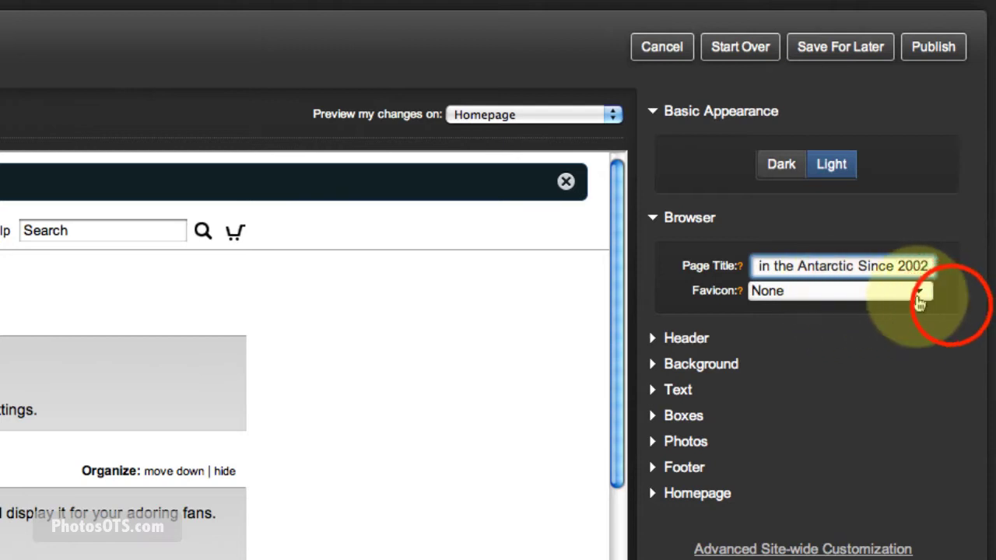
{"action": "left_click_drag", "start_coordinate": [930, 266], "coordinate": [931, 267]}
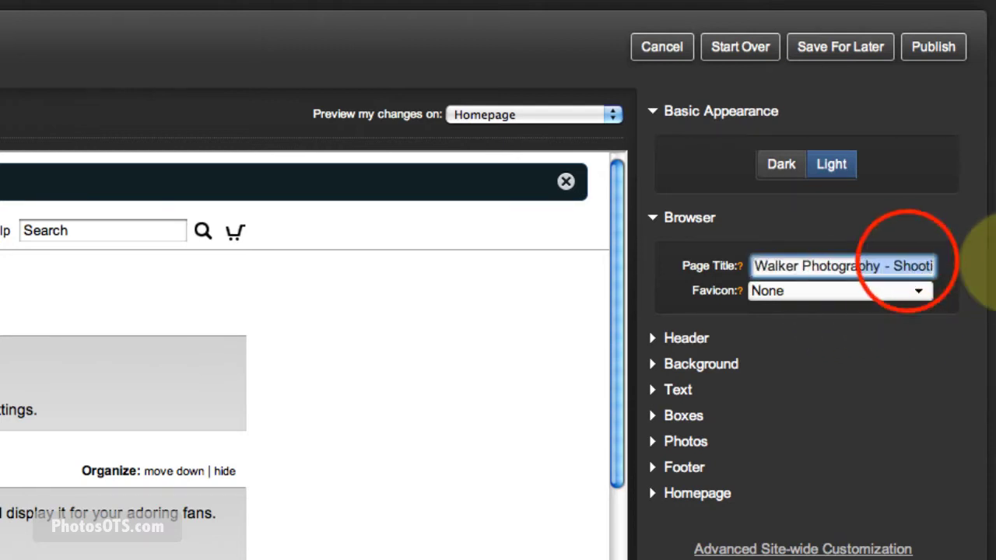
{"action": "left_click", "coordinate": [932, 266]}
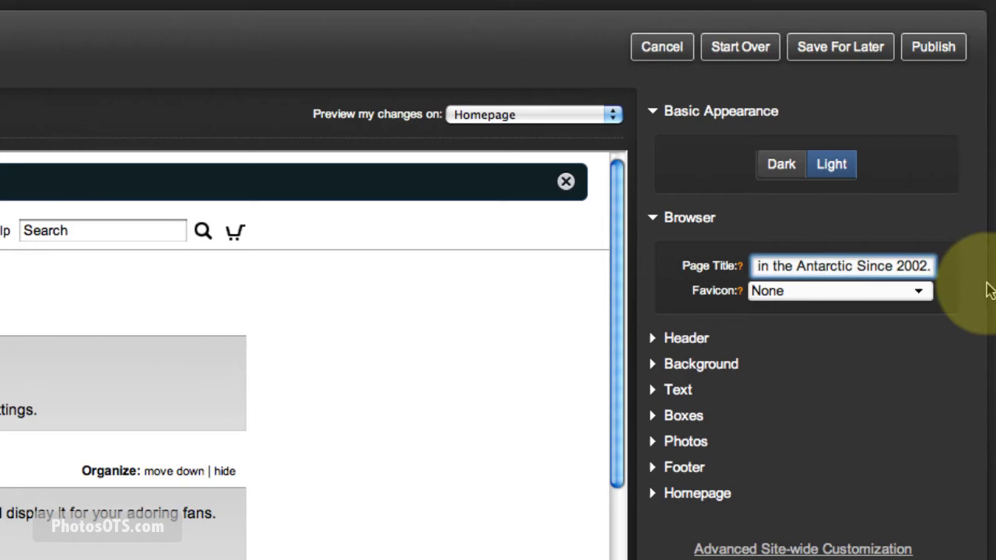
{"action": "key", "text": "BackSpace"}
{"action": "left_click", "coordinate": [873, 336]}
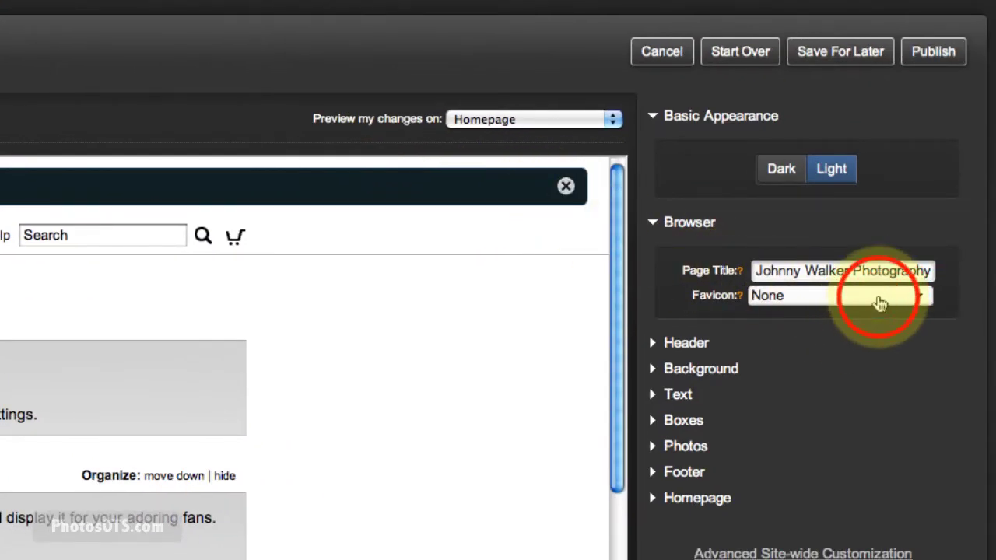
- Browse to watermark_O.png in the Stuff for Tutorial folder as the favicon image
{"action": "left_click", "coordinate": [885, 299]}
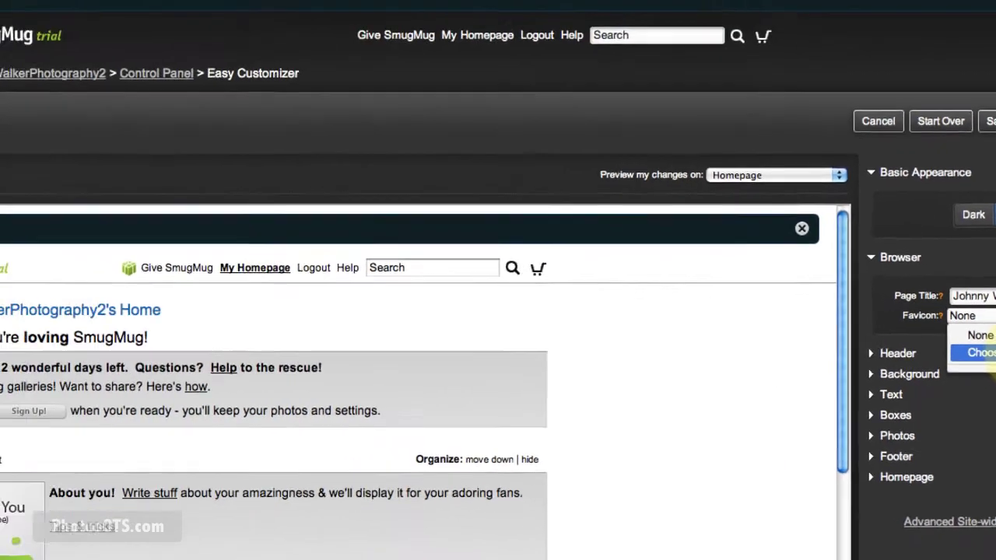
{"action": "left_click", "coordinate": [856, 348]}
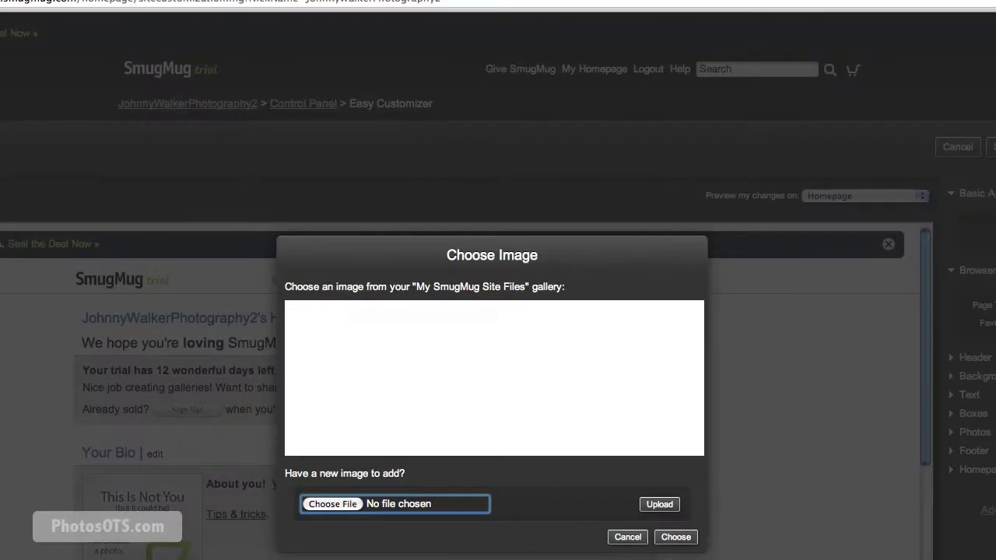
{"action": "left_click", "coordinate": [333, 504]}
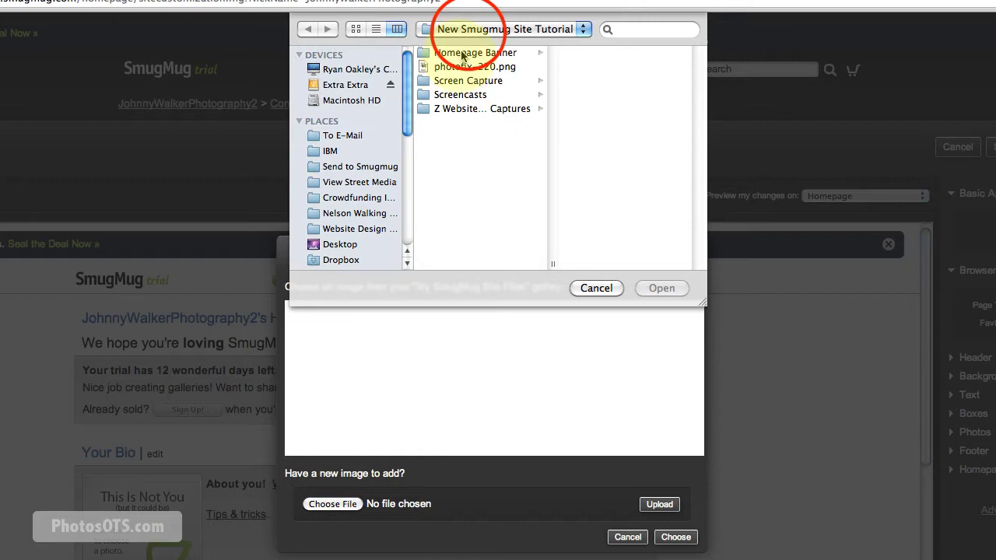
{"action": "left_click", "coordinate": [470, 31]}
{"action": "left_click", "coordinate": [467, 46]}
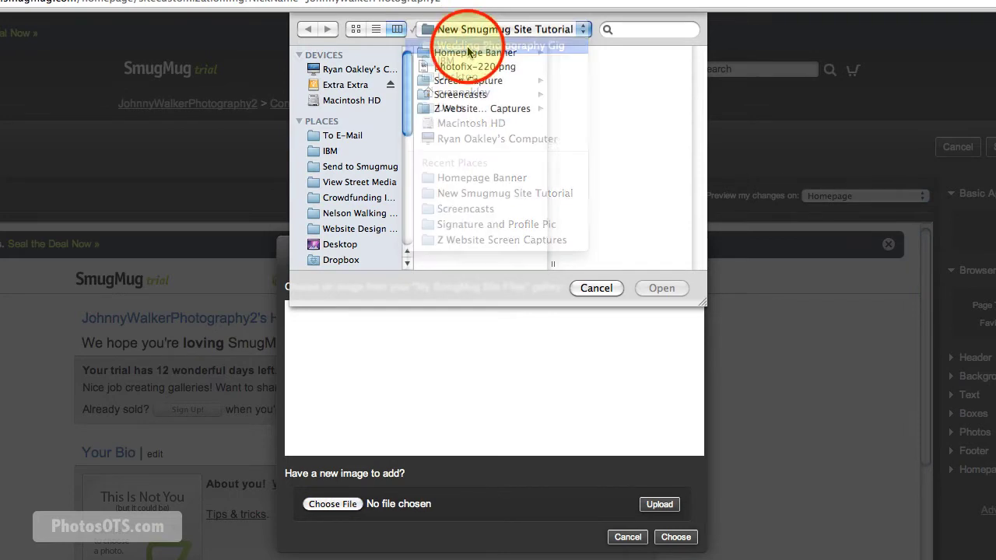
{"action": "left_click", "coordinate": [495, 124]}
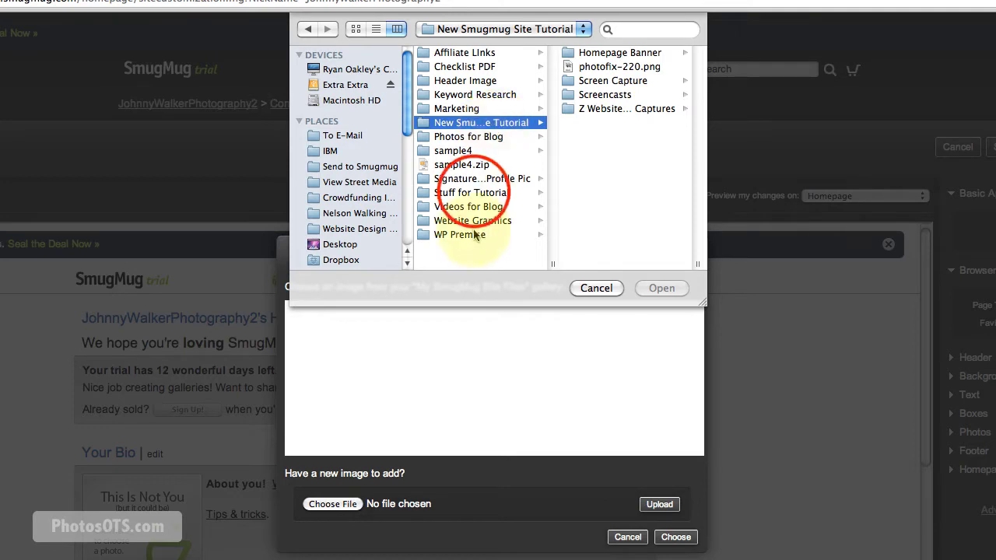
{"action": "left_click", "coordinate": [469, 193]}
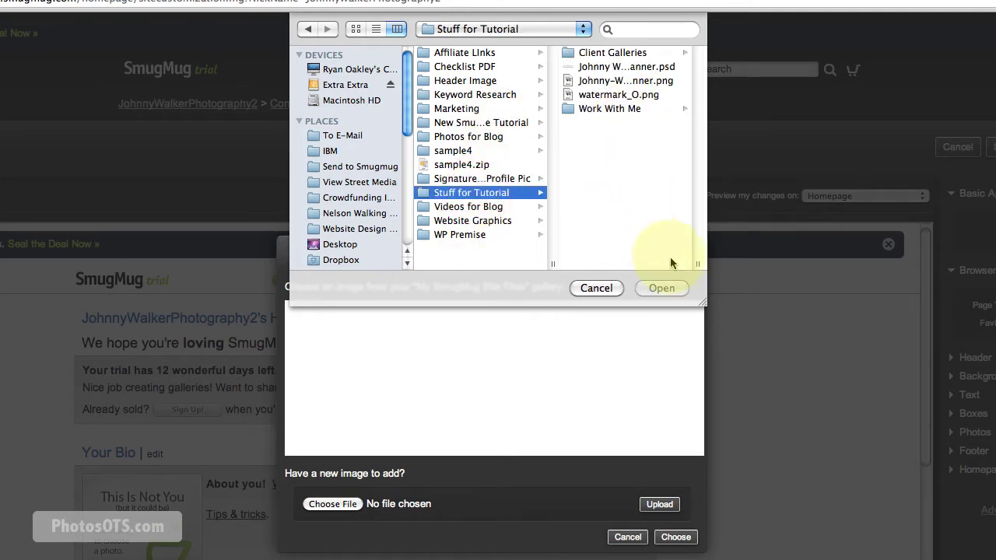
{"action": "left_click", "coordinate": [650, 92]}
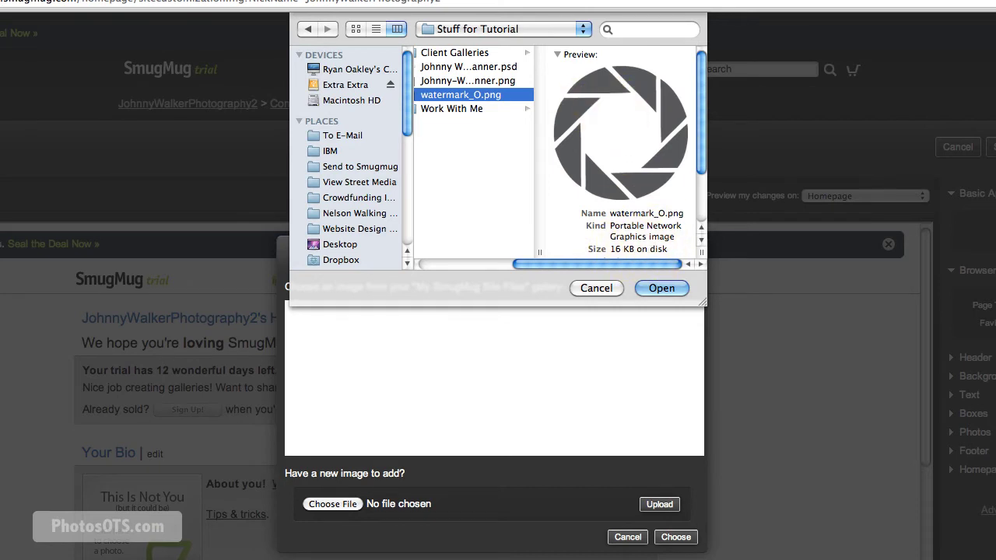
- Upload watermark_O.png, choose it as the favicon, and expand the Header settings
{"action": "left_click", "coordinate": [661, 288]}
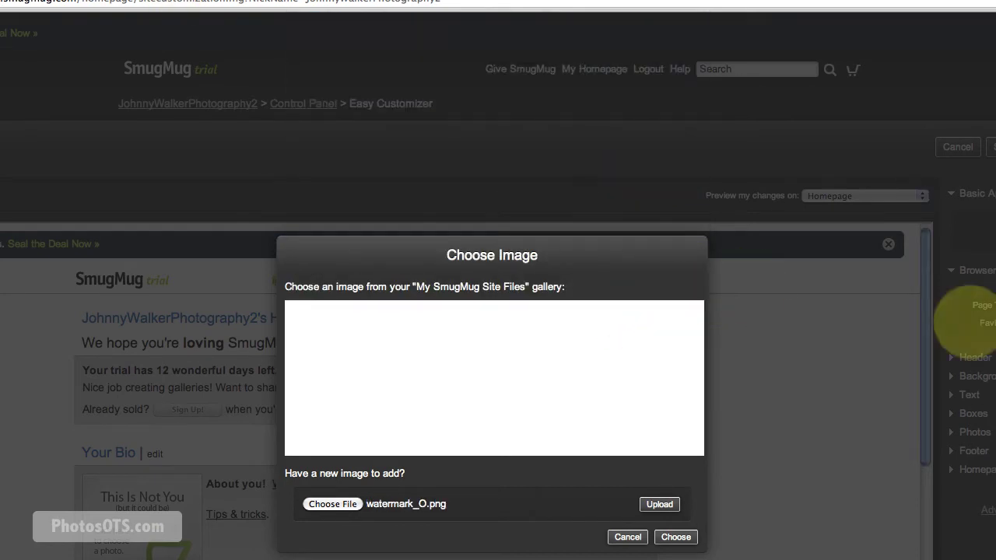
{"action": "left_click", "coordinate": [660, 505]}
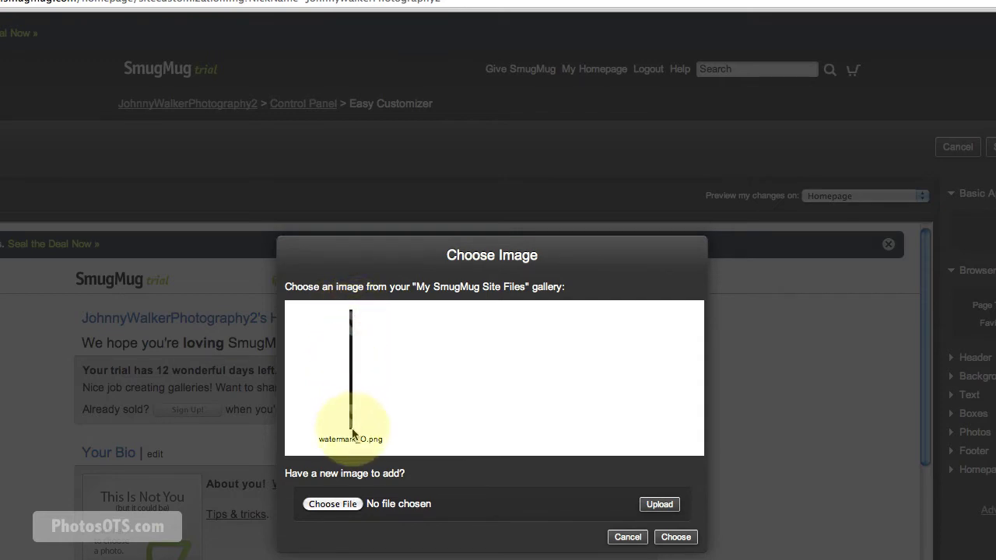
{"action": "left_click", "coordinate": [351, 372]}
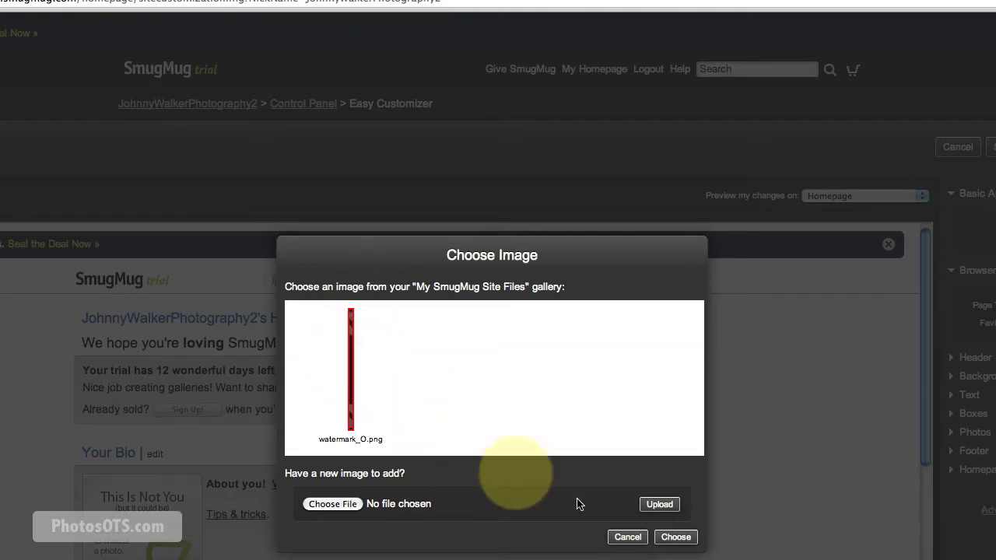
{"action": "left_click", "coordinate": [674, 538]}
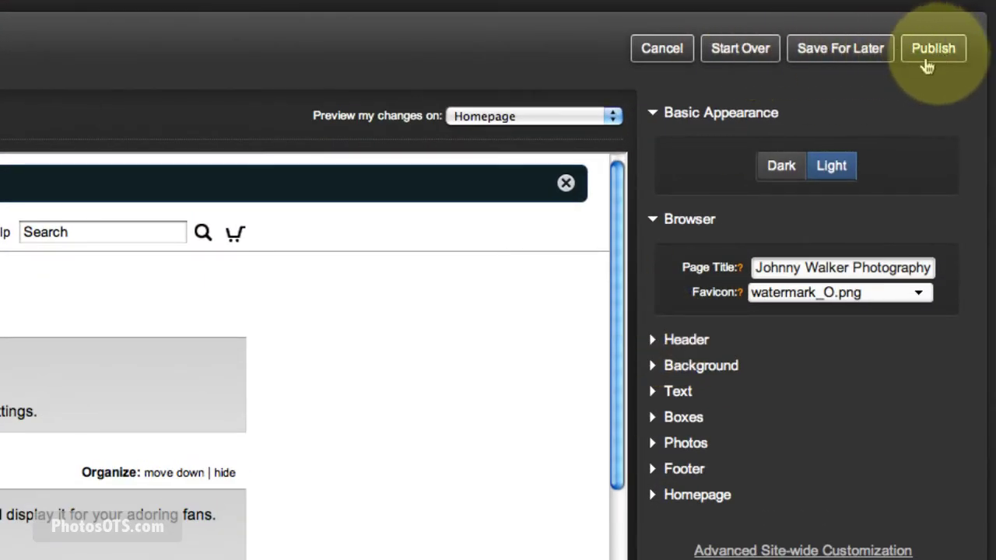
{"action": "left_click", "coordinate": [651, 341]}
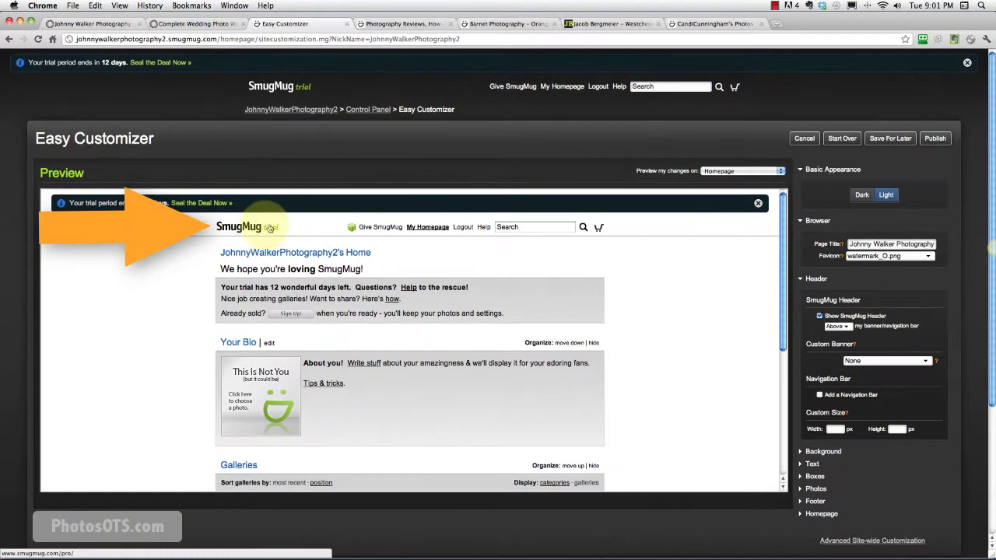
- Hide the SmugMug header, then review the live Portfolio page's nav bar and footer
{"action": "left_click", "coordinate": [819, 316]}
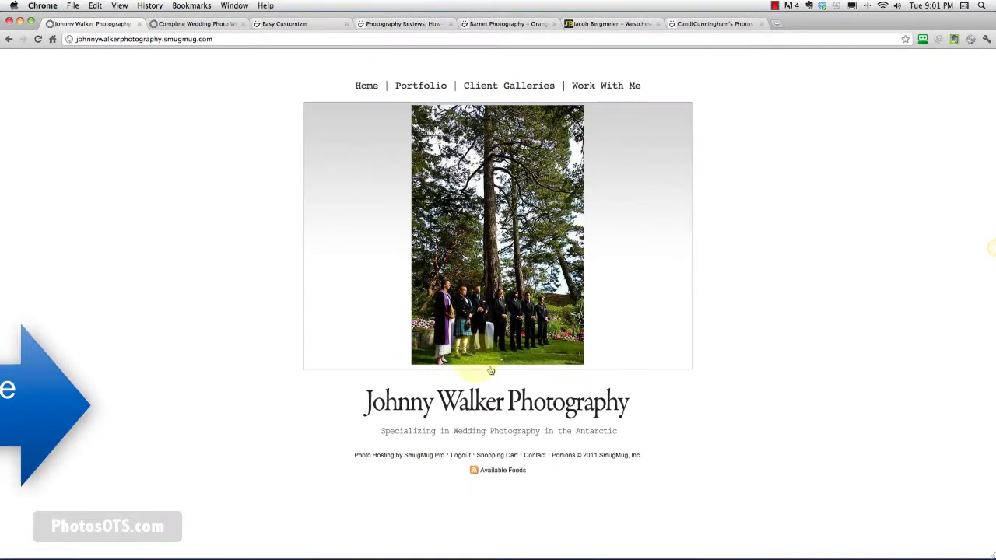
{"action": "left_click", "coordinate": [437, 86]}
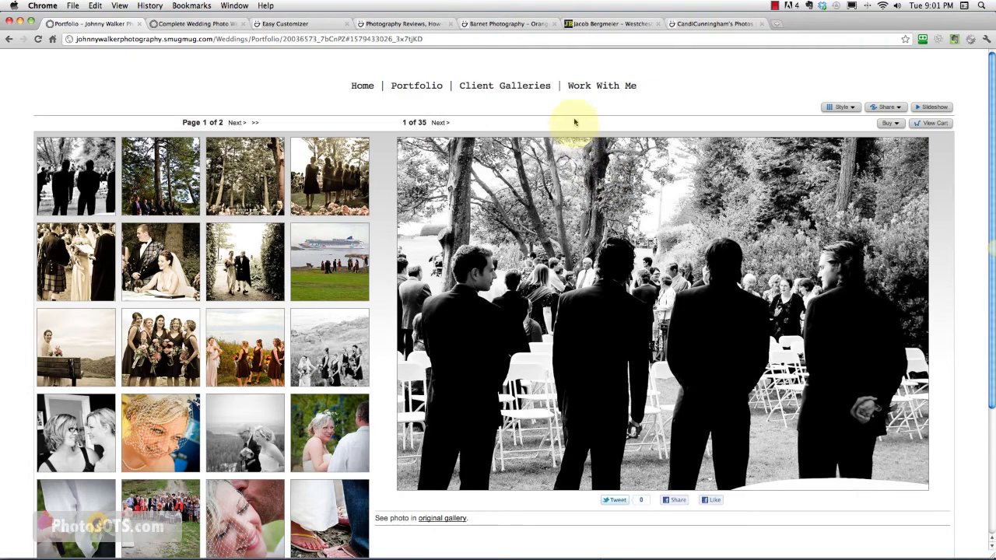
{"action": "scroll", "coordinate": [567, 123], "scroll_direction": "down", "scroll_amount": 5}
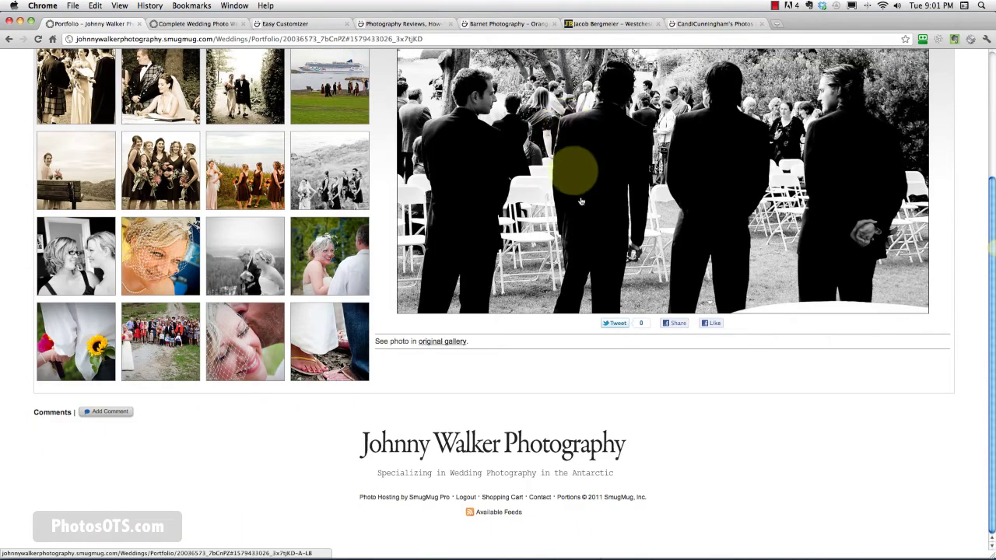
{"action": "scroll", "coordinate": [584, 226], "scroll_direction": "up", "scroll_amount": 1}
{"action": "scroll", "coordinate": [588, 242], "scroll_direction": "up", "scroll_amount": 3}
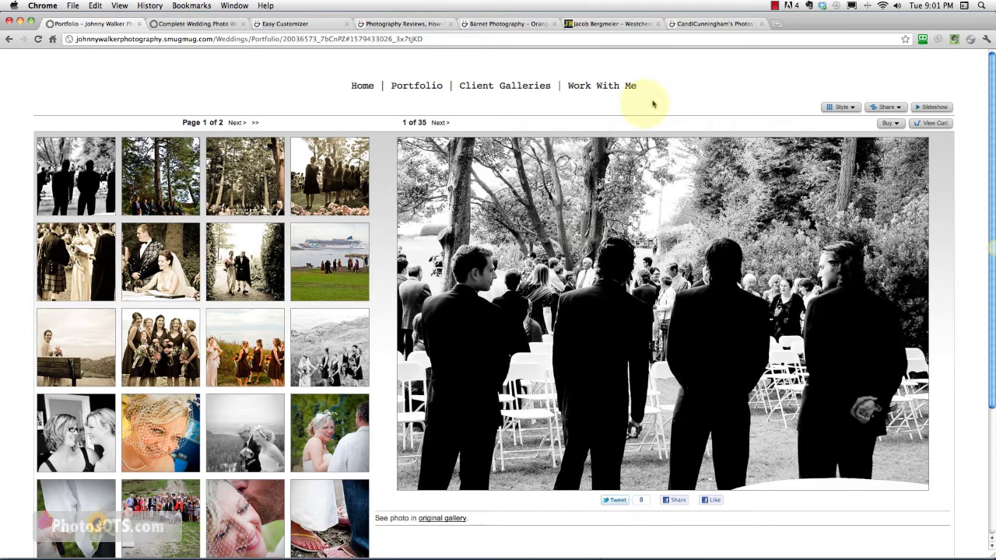
{"action": "scroll", "coordinate": [530, 311], "scroll_direction": "down", "scroll_amount": 5}
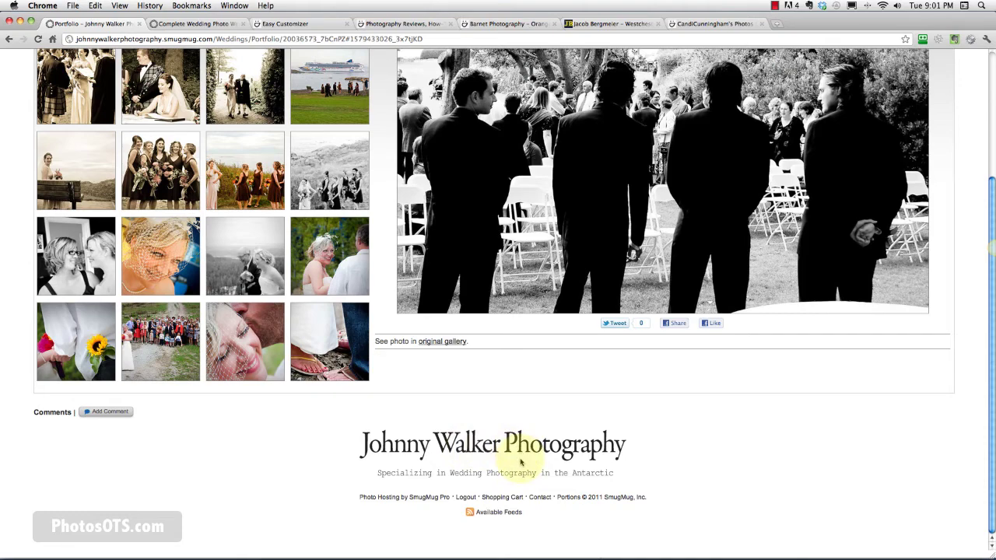
{"action": "scroll", "coordinate": [521, 463], "scroll_direction": "up", "scroll_amount": 5}
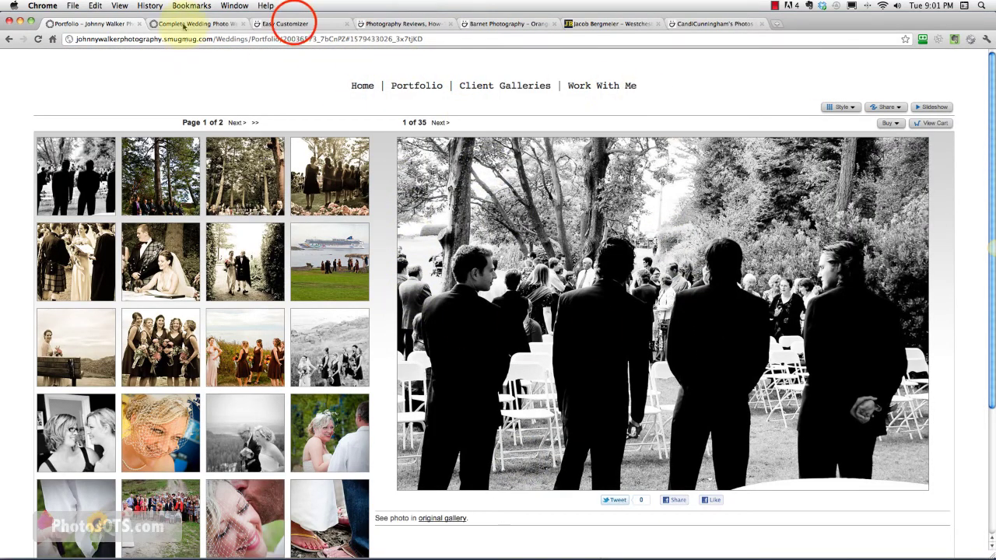
{"action": "left_click", "coordinate": [292, 24]}
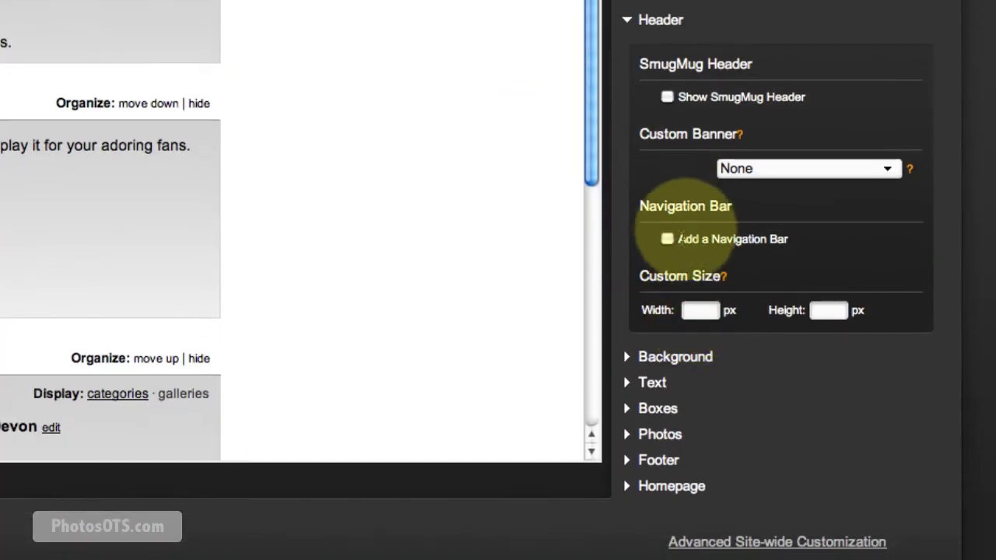
- Enable a navigation bar and point its first link, Home, to the Homepage
{"action": "left_click", "coordinate": [669, 240]}
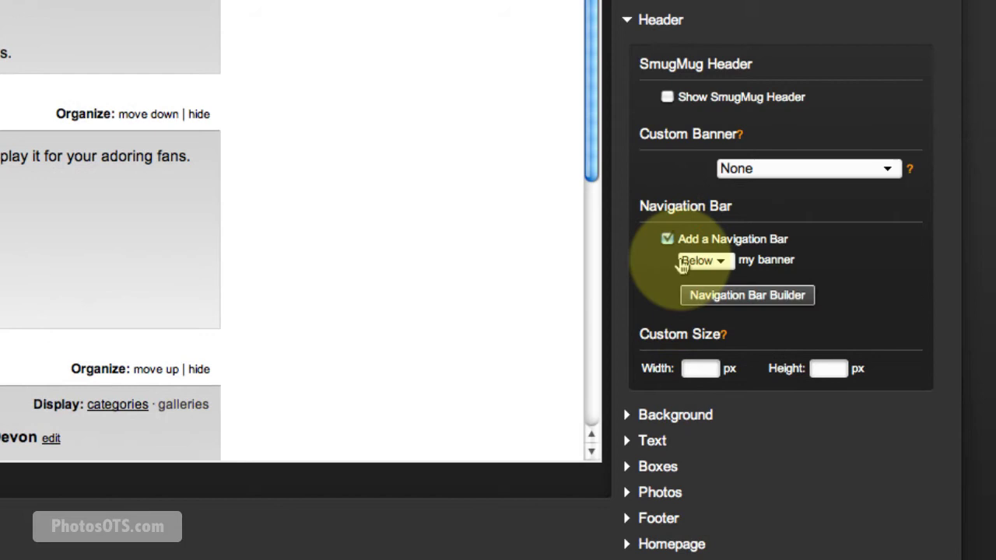
{"action": "left_click", "coordinate": [722, 263]}
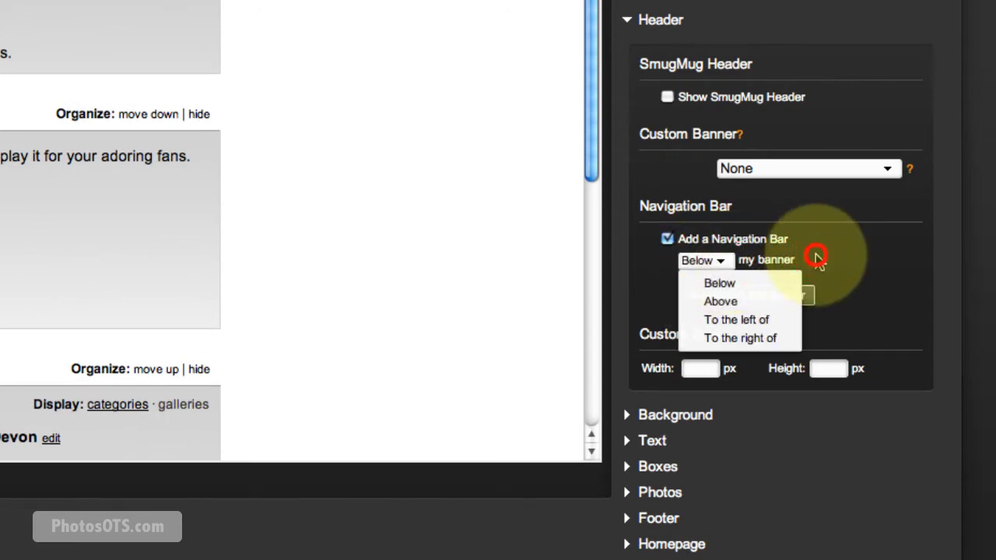
{"action": "left_click", "coordinate": [809, 294]}
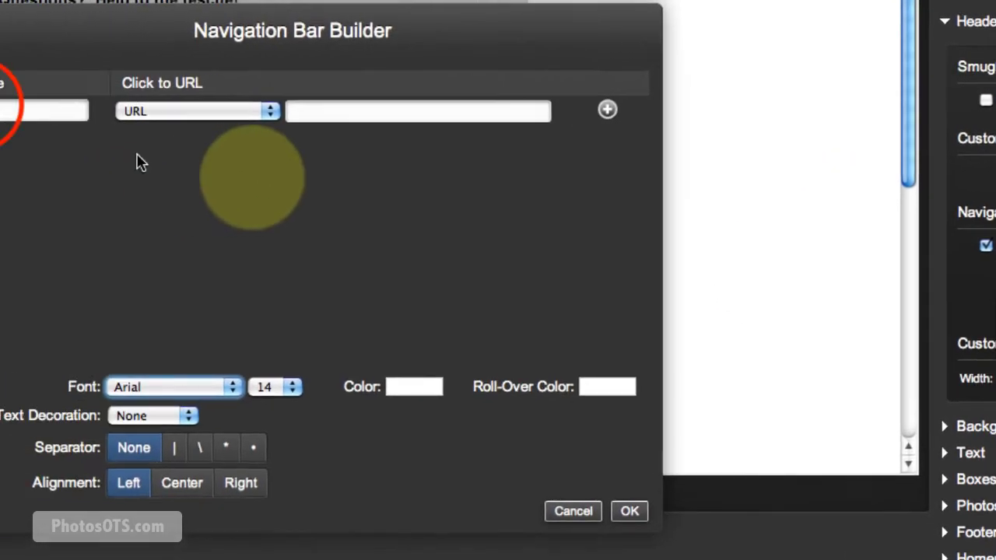
{"action": "left_click", "coordinate": [154, 113]}
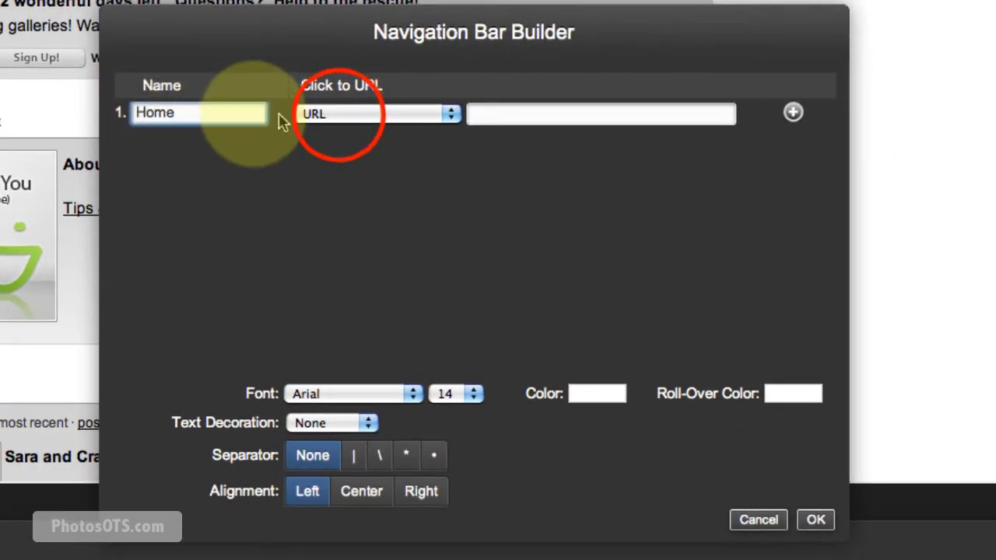
{"action": "left_click", "coordinate": [338, 116]}
{"action": "left_click", "coordinate": [360, 130]}
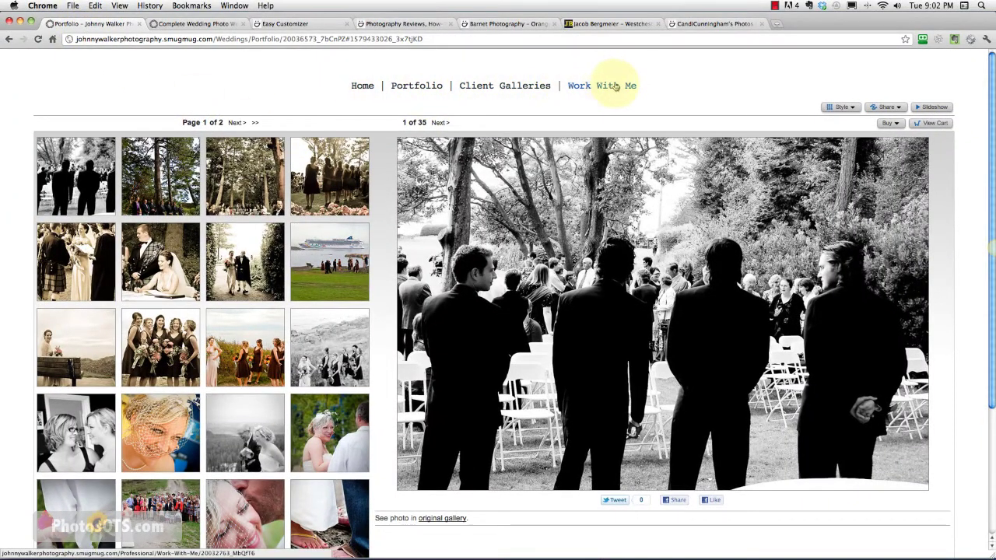
{"action": "left_click", "coordinate": [284, 24]}
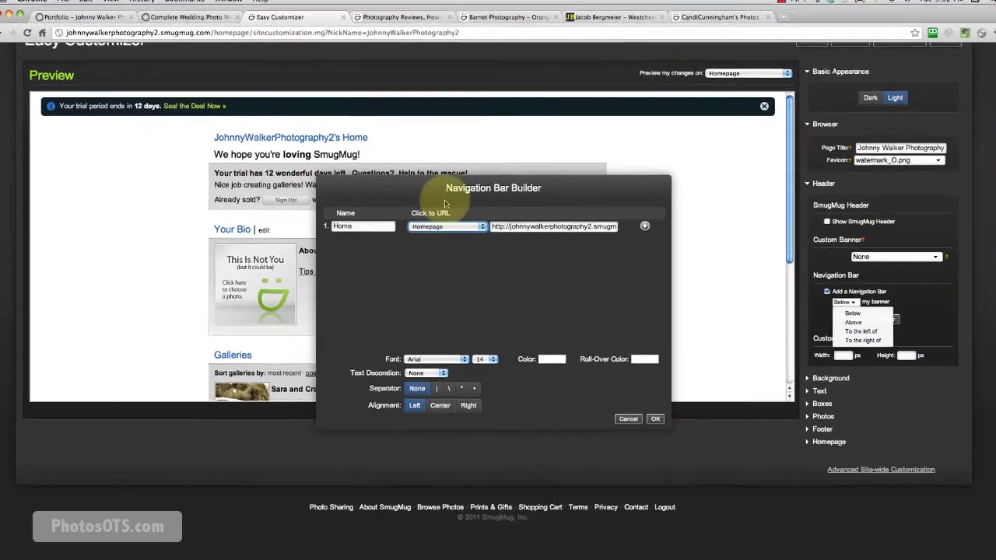
- Add a second nav link, Client Galleries, pointing to the Client category
{"action": "left_click", "coordinate": [735, 163]}
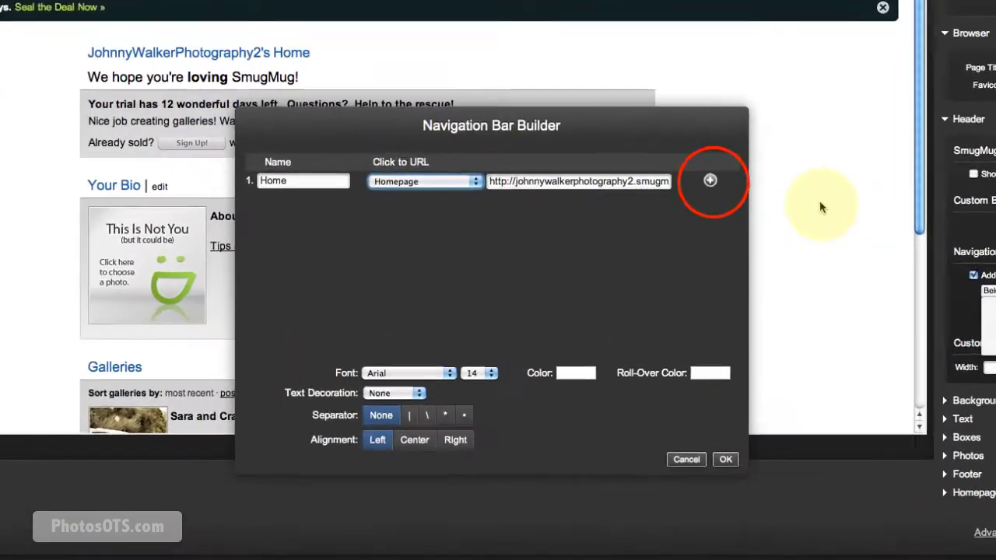
{"action": "left_click", "coordinate": [278, 191]}
{"action": "type", "text": "Client Galleries"}
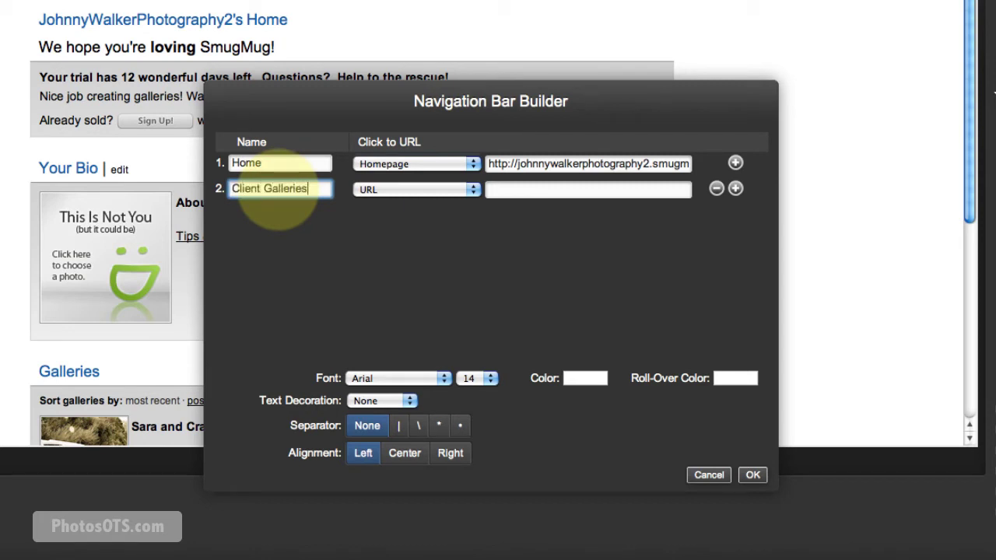
{"action": "left_click", "coordinate": [430, 190]}
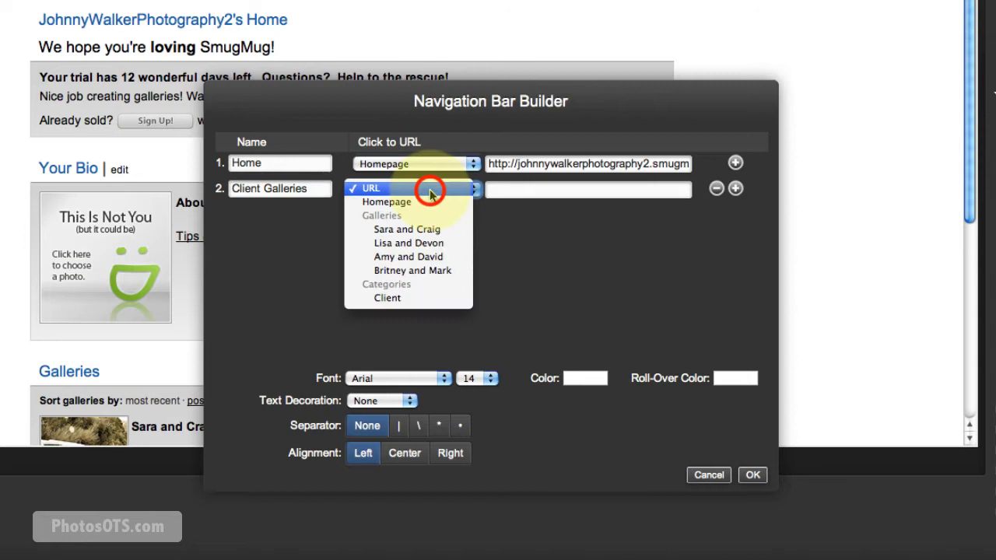
{"action": "left_click", "coordinate": [391, 300]}
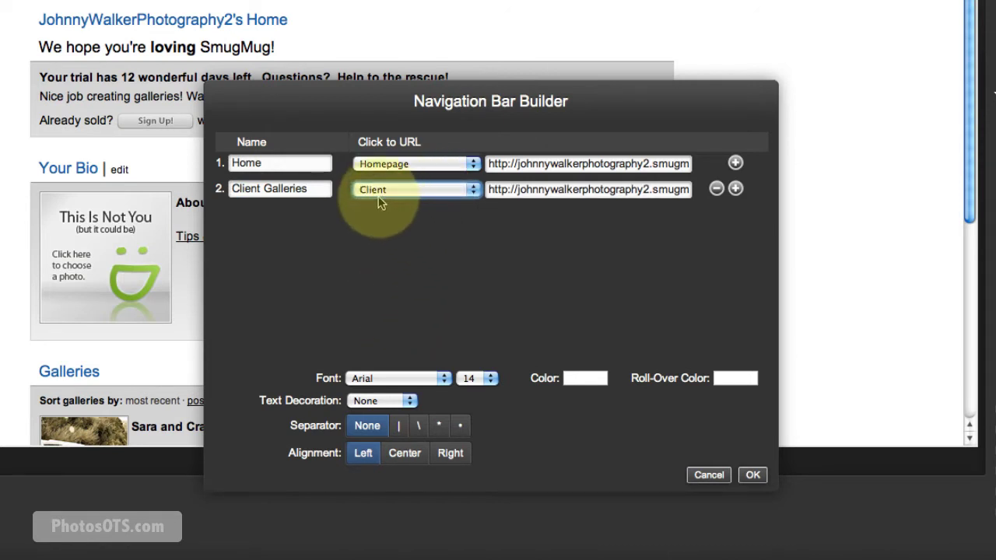
- Try Monospace for the link font, revert to Arial 14, and accept the builder
{"action": "left_click", "coordinate": [412, 379]}
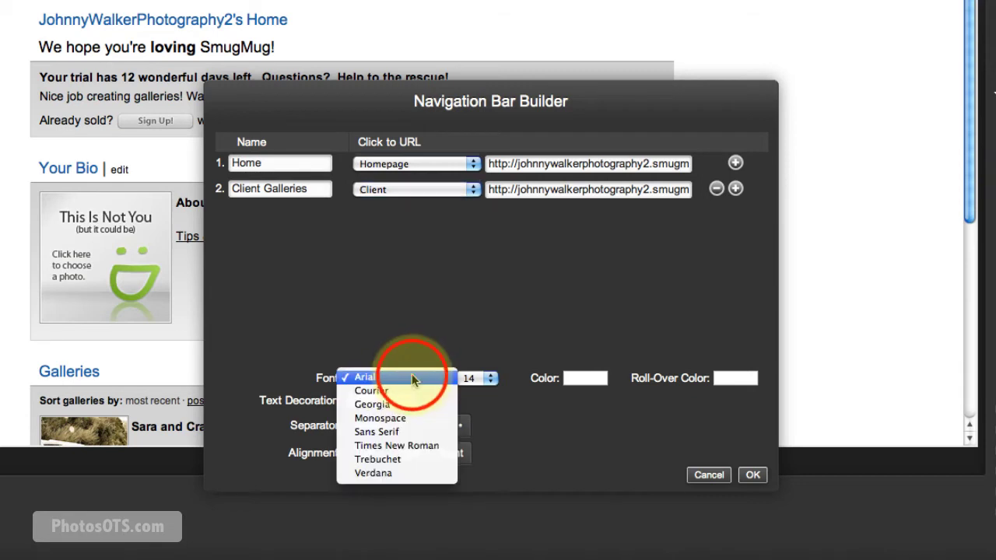
{"action": "left_click", "coordinate": [406, 419]}
{"action": "left_click", "coordinate": [475, 379]}
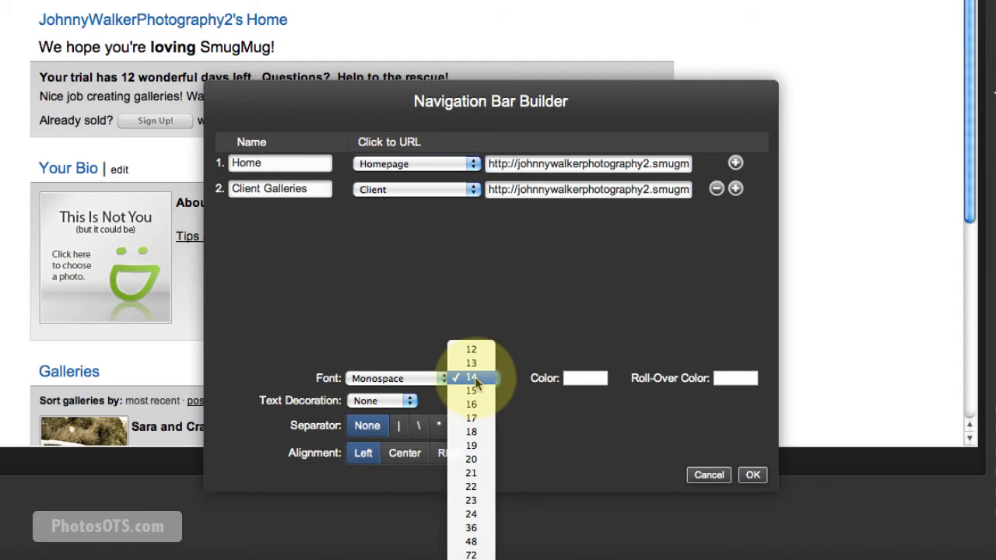
{"action": "left_click", "coordinate": [537, 428]}
{"action": "left_click", "coordinate": [397, 378]}
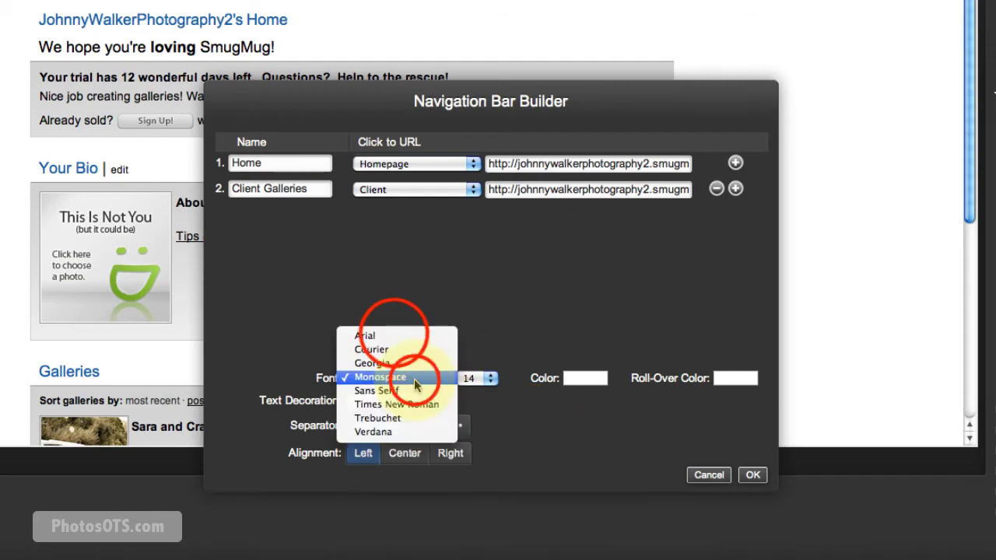
{"action": "left_click", "coordinate": [367, 329]}
{"action": "left_click", "coordinate": [734, 466]}
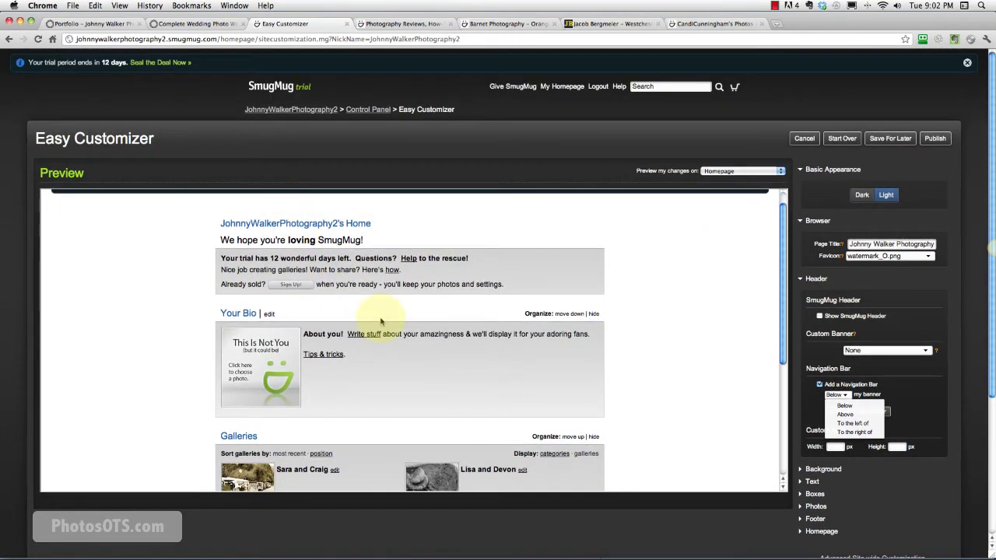
- Set the nav link colour to 2c2c2c and the roll-over colour to #1963AA
{"action": "scroll", "coordinate": [934, 377], "scroll_direction": "down", "scroll_amount": 1}
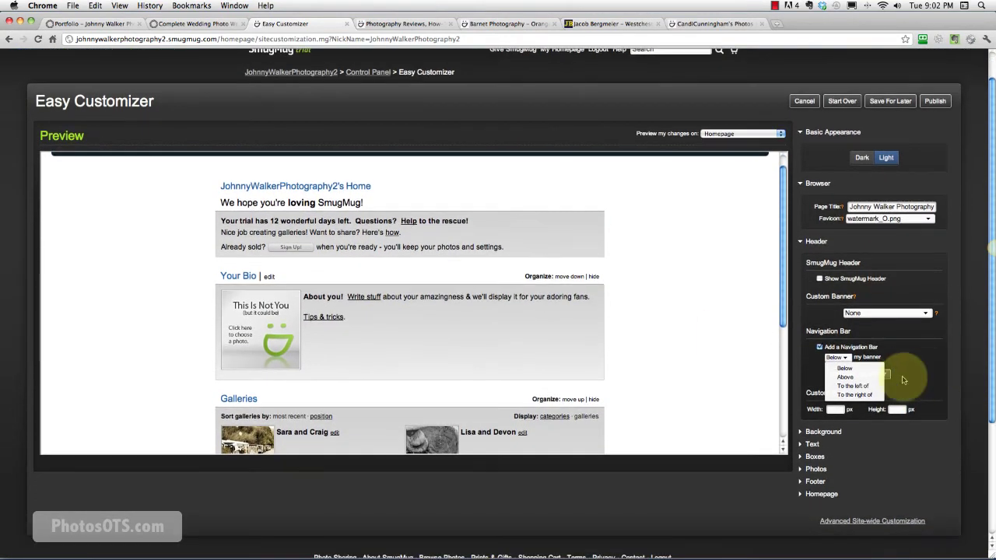
{"action": "left_click", "coordinate": [887, 375]}
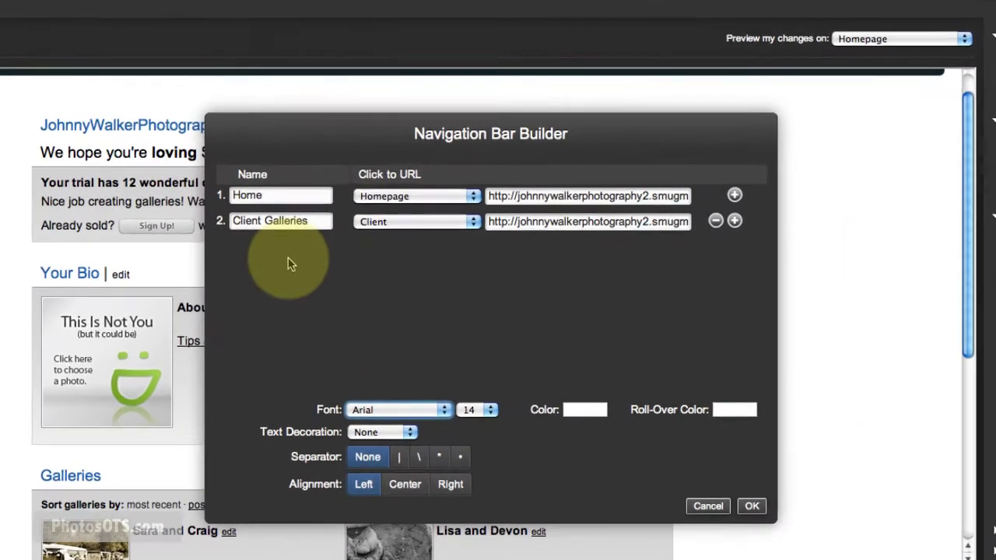
{"action": "left_click", "coordinate": [587, 411]}
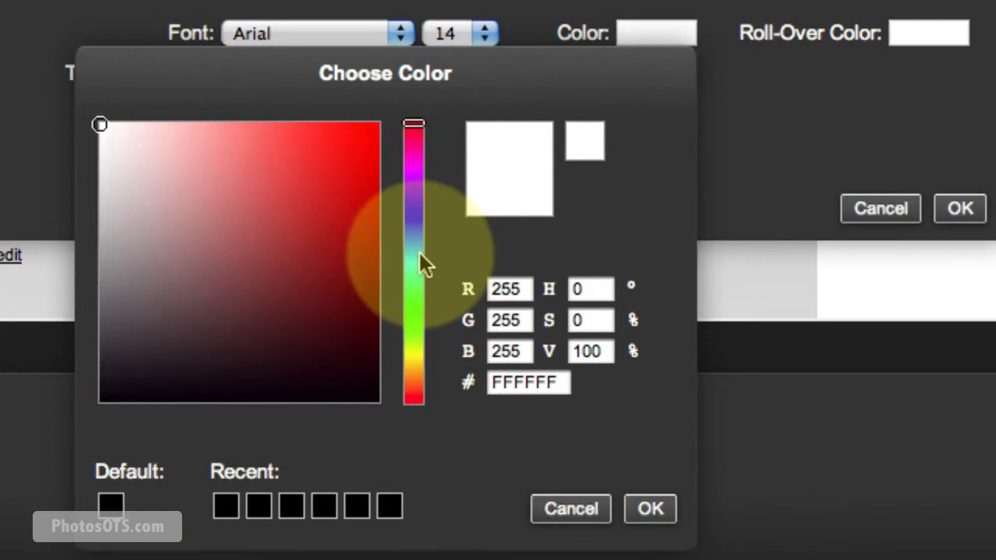
{"action": "double_click", "coordinate": [544, 389]}
{"action": "type", "text": "2c2c2c"}
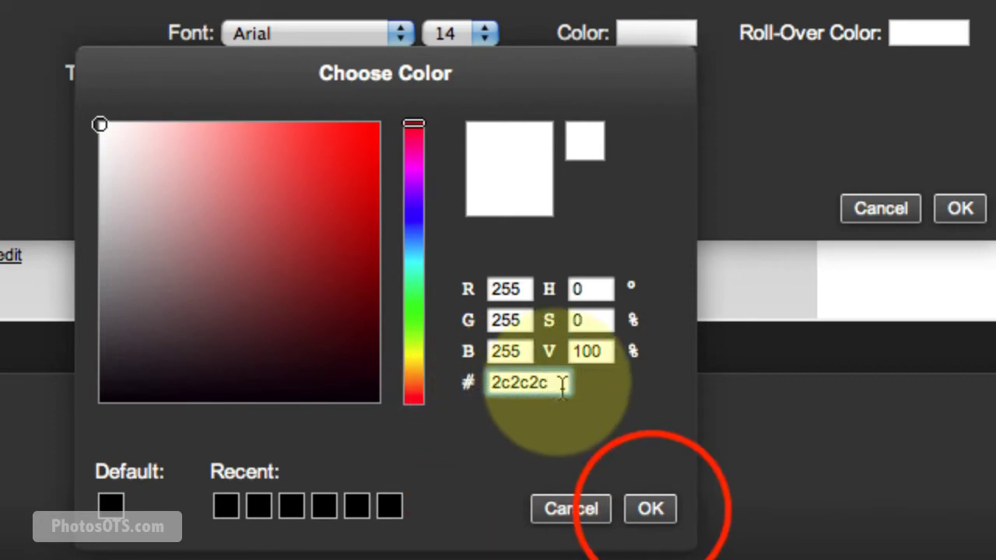
{"action": "left_click", "coordinate": [640, 513]}
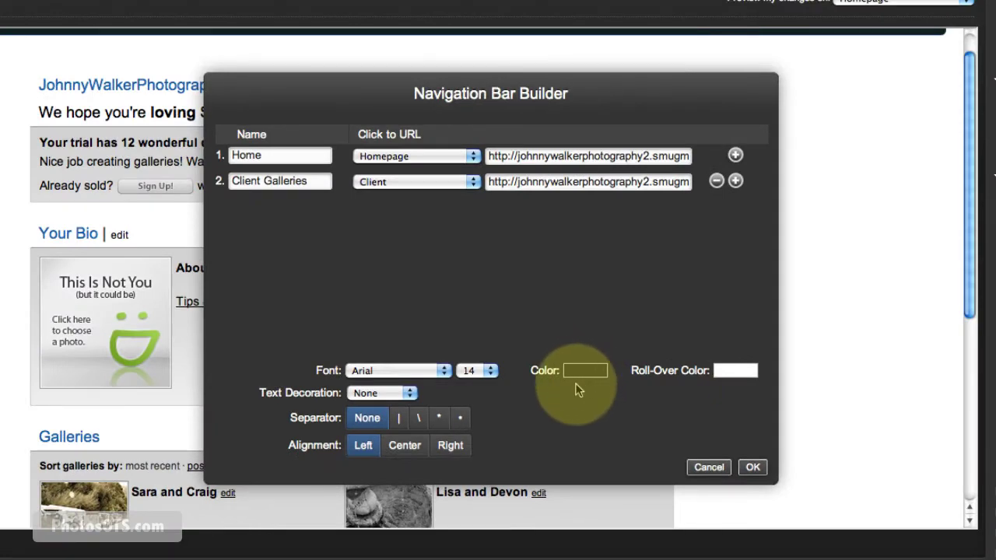
{"action": "left_click", "coordinate": [740, 370]}
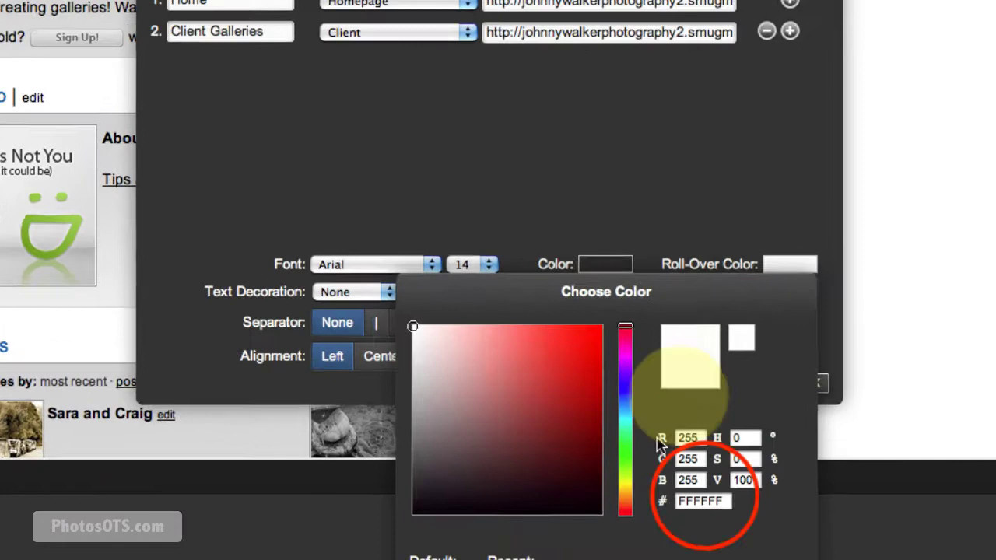
{"action": "double_click", "coordinate": [766, 394]}
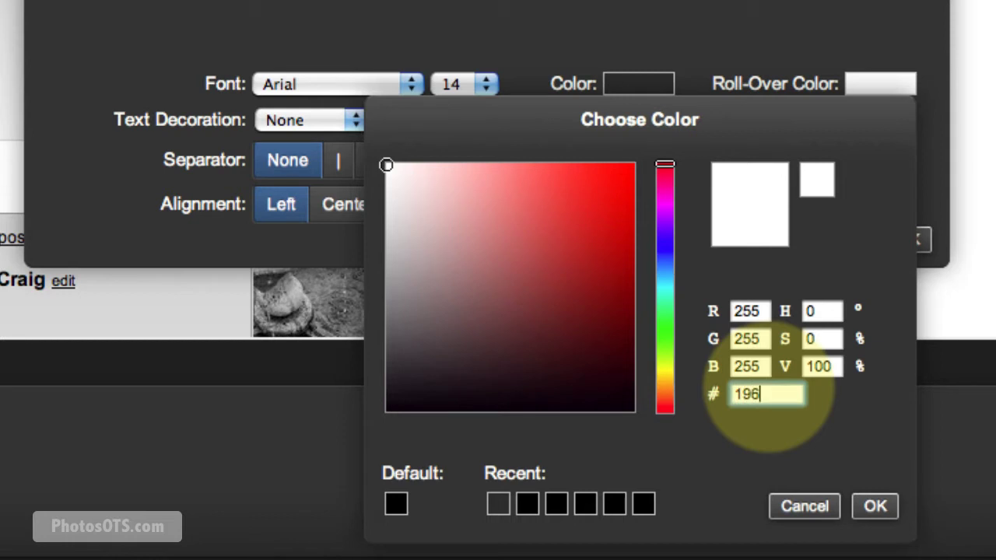
{"action": "left_click", "coordinate": [875, 507]}
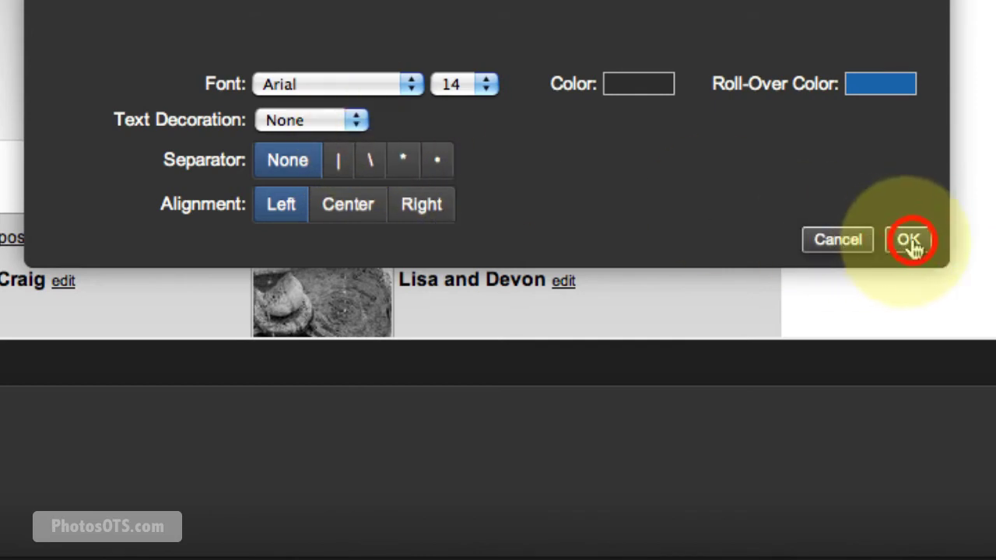
- Style the nav links as Monospace size 19, pipe separators, centre alignment, and save
{"action": "left_click", "coordinate": [908, 240]}
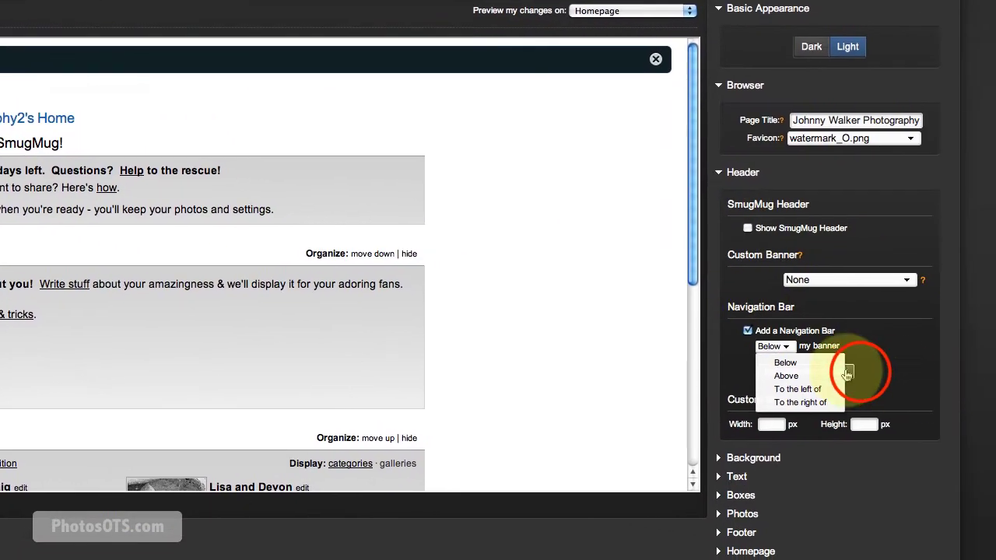
{"action": "left_click", "coordinate": [851, 375]}
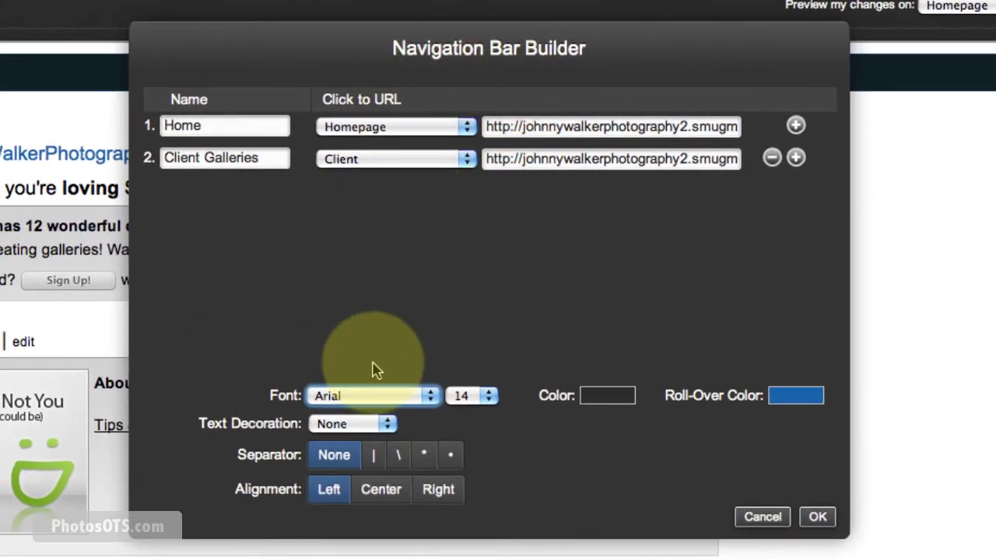
{"action": "left_click", "coordinate": [372, 395]}
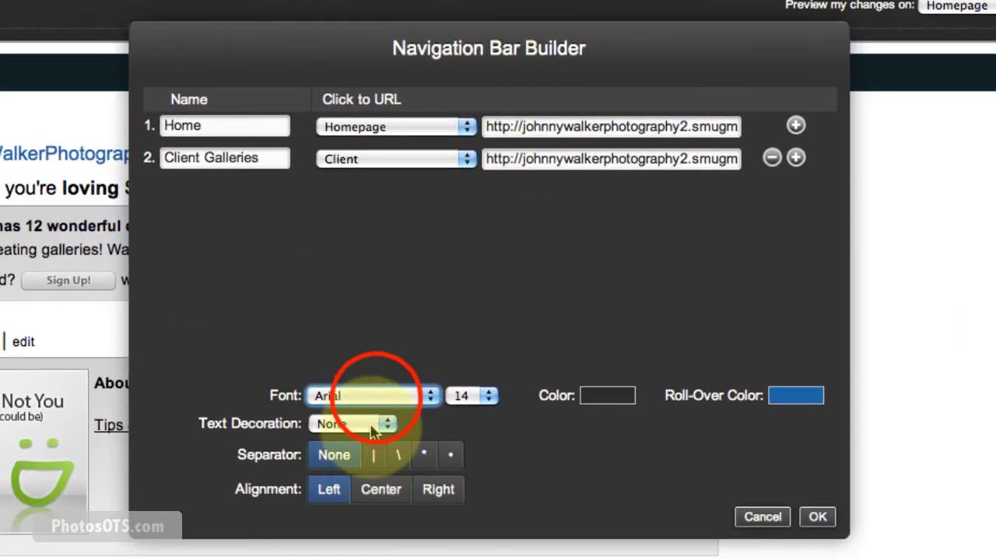
{"action": "left_click", "coordinate": [368, 447]}
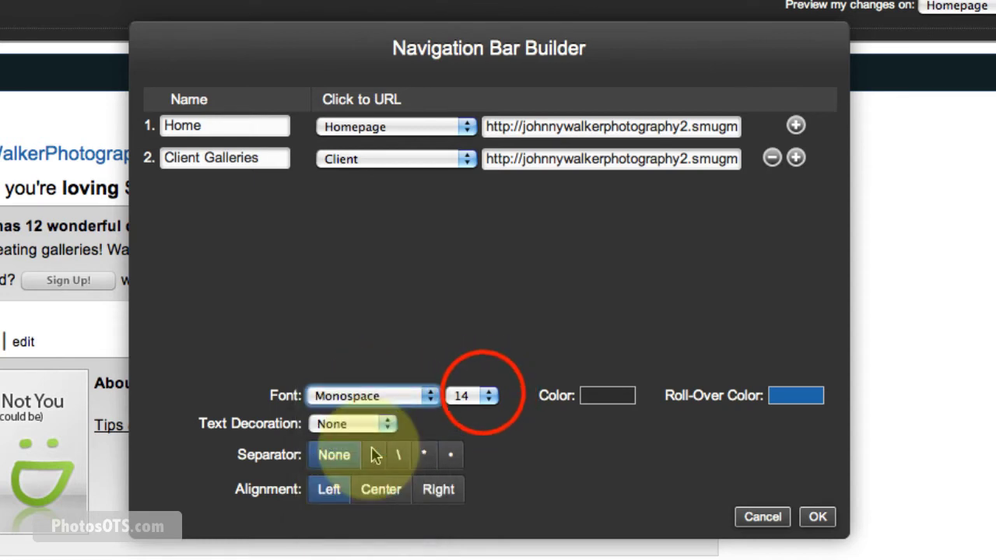
{"action": "left_click", "coordinate": [473, 396]}
{"action": "left_click", "coordinate": [464, 482]}
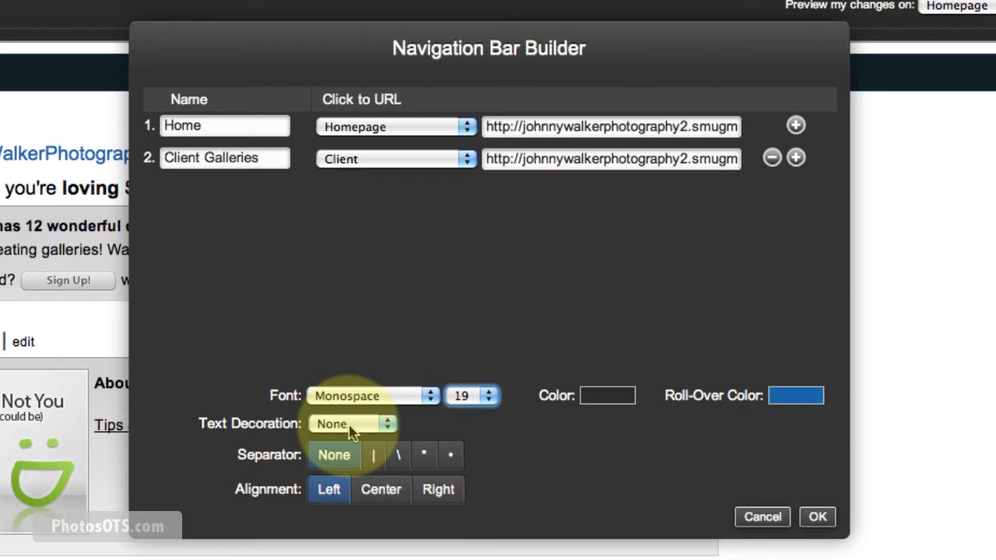
{"action": "left_click", "coordinate": [374, 460]}
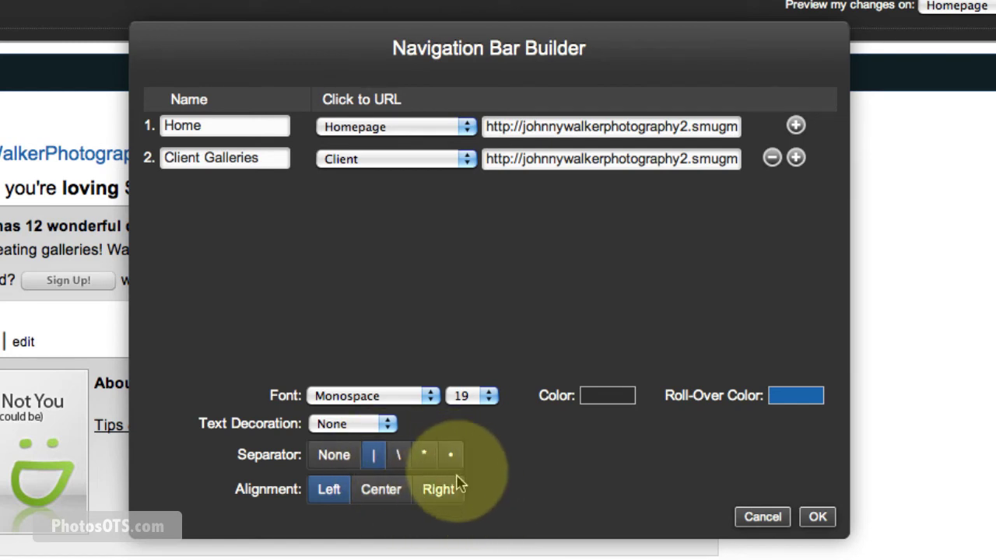
{"action": "left_click", "coordinate": [379, 492]}
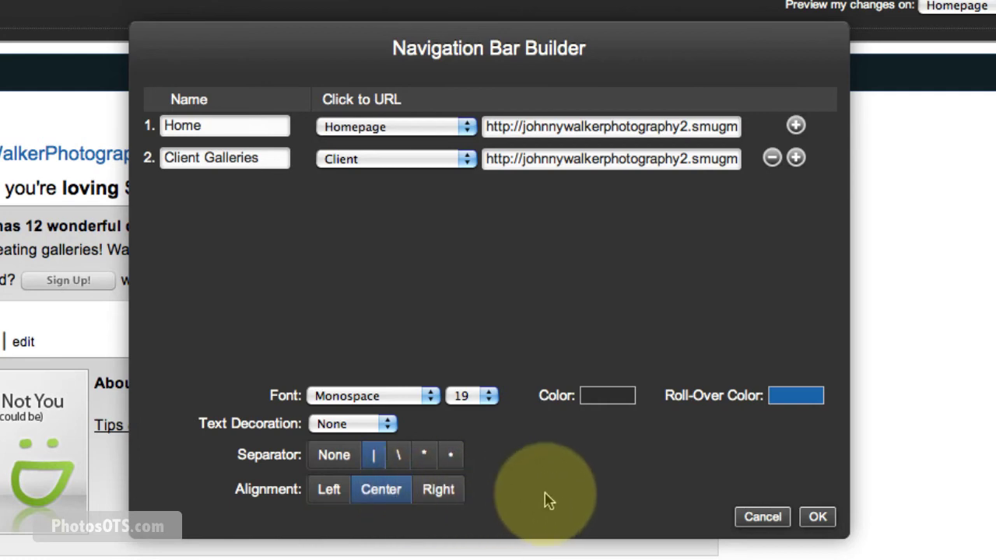
{"action": "left_click", "coordinate": [818, 519]}
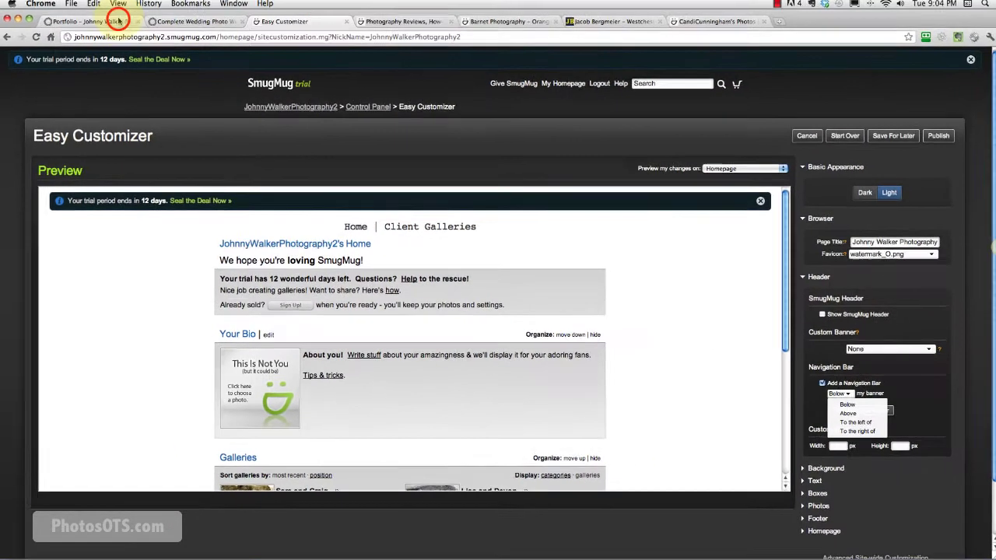
{"action": "left_click", "coordinate": [137, 24]}
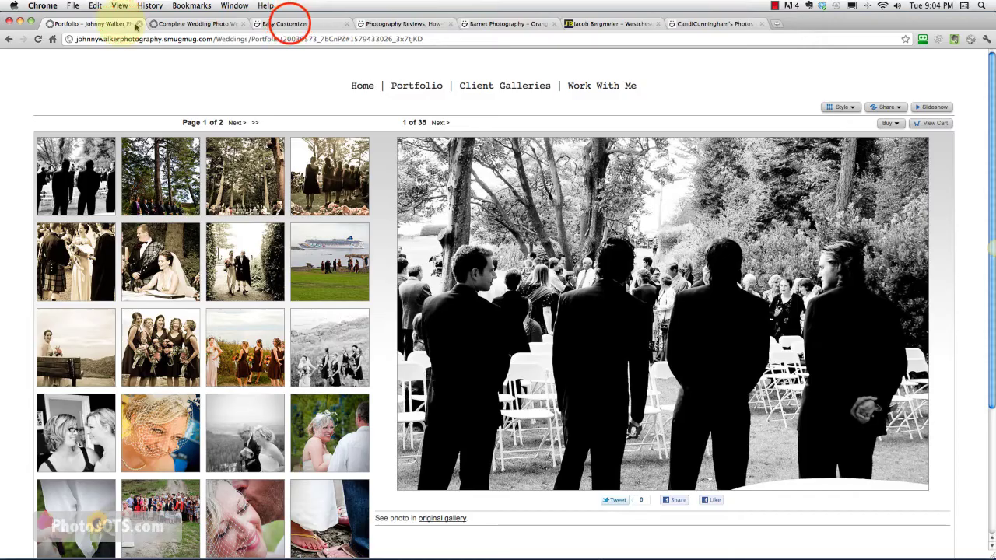
{"action": "left_click", "coordinate": [289, 23]}
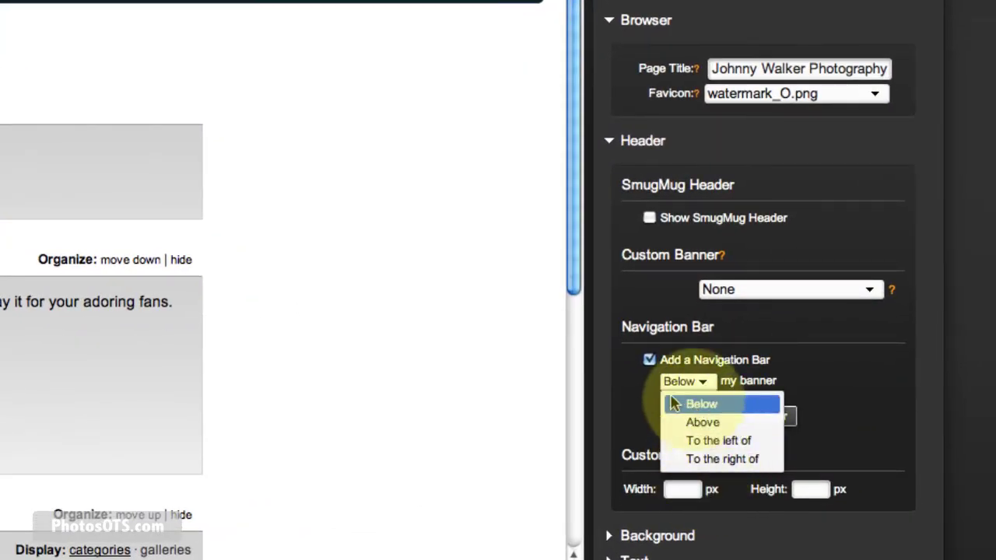
{"action": "left_click", "coordinate": [710, 385]}
{"action": "left_click", "coordinate": [812, 360]}
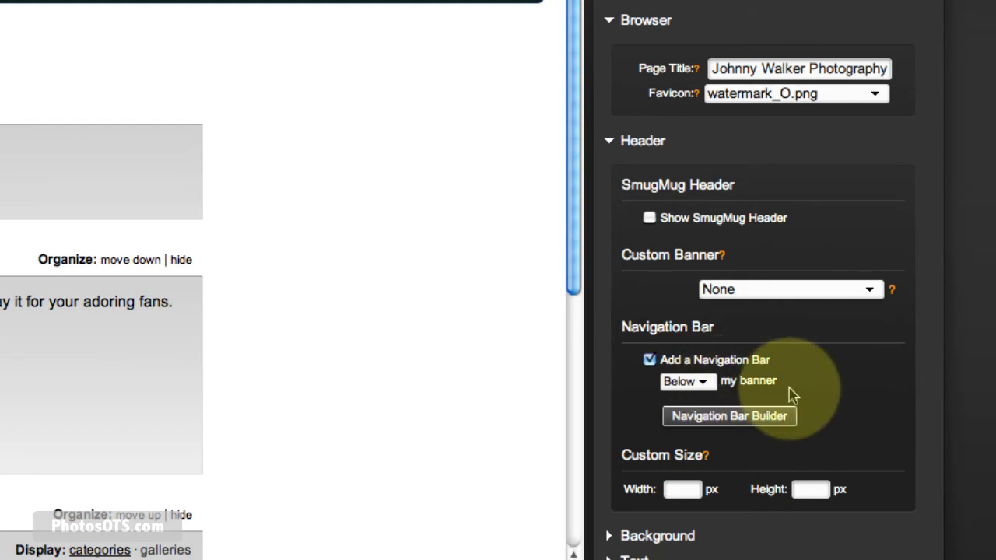
{"action": "left_click", "coordinate": [701, 382]}
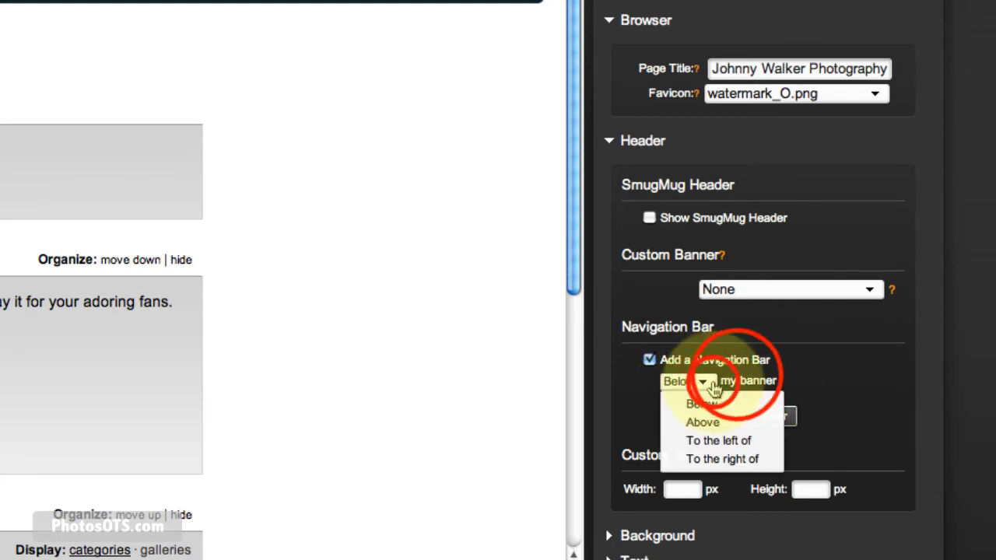
{"action": "left_click", "coordinate": [707, 384]}
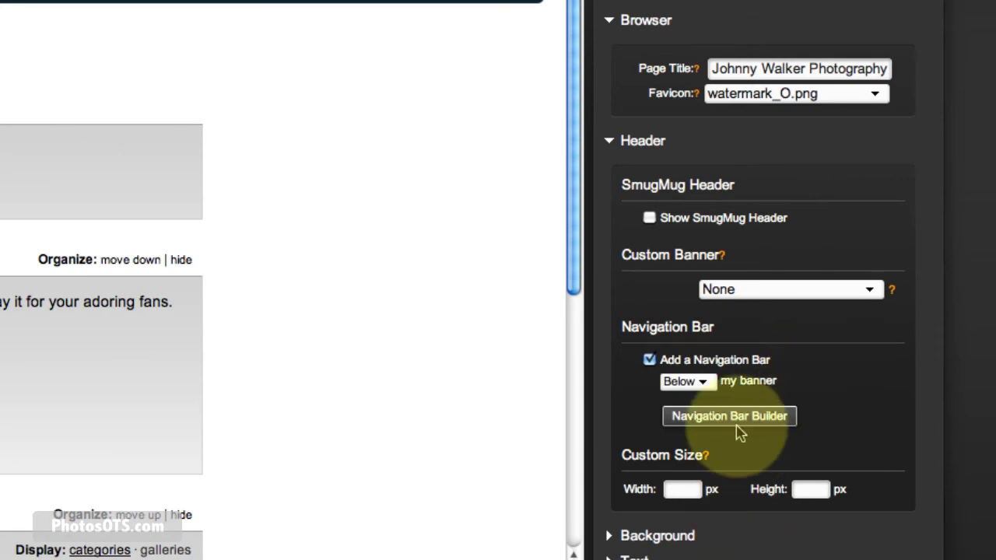
{"action": "scroll", "coordinate": [724, 436], "scroll_direction": "down", "scroll_amount": 3}
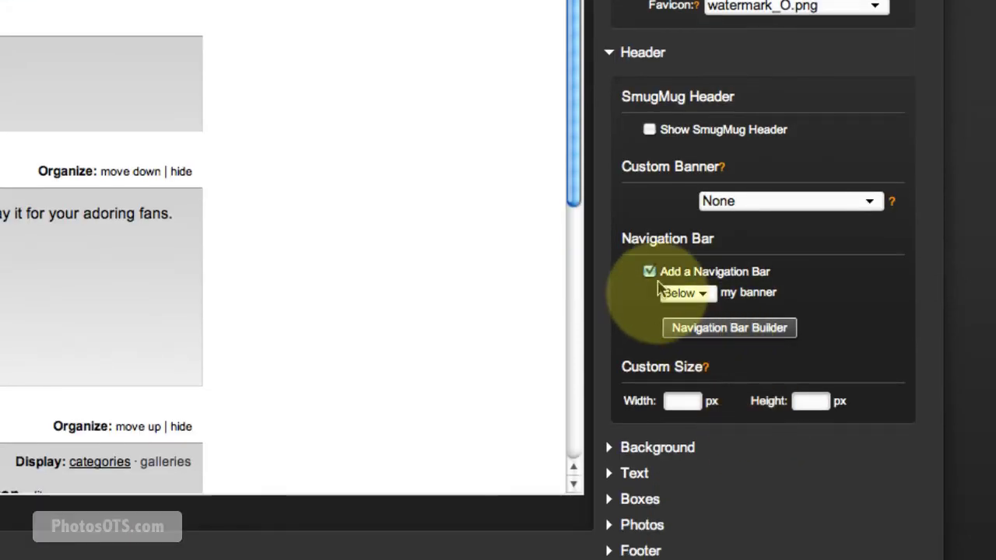
{"action": "left_click", "coordinate": [703, 329]}
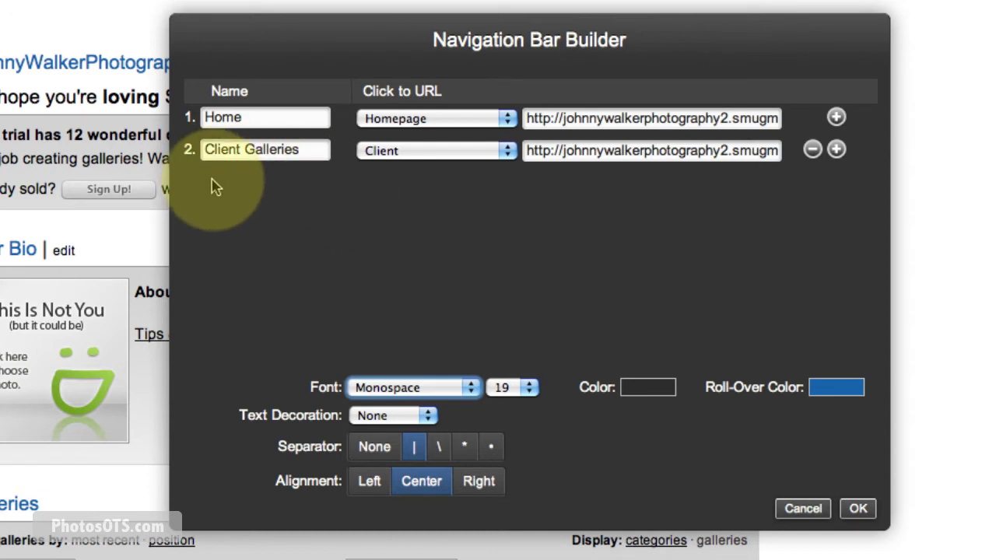
{"action": "left_click", "coordinate": [806, 512]}
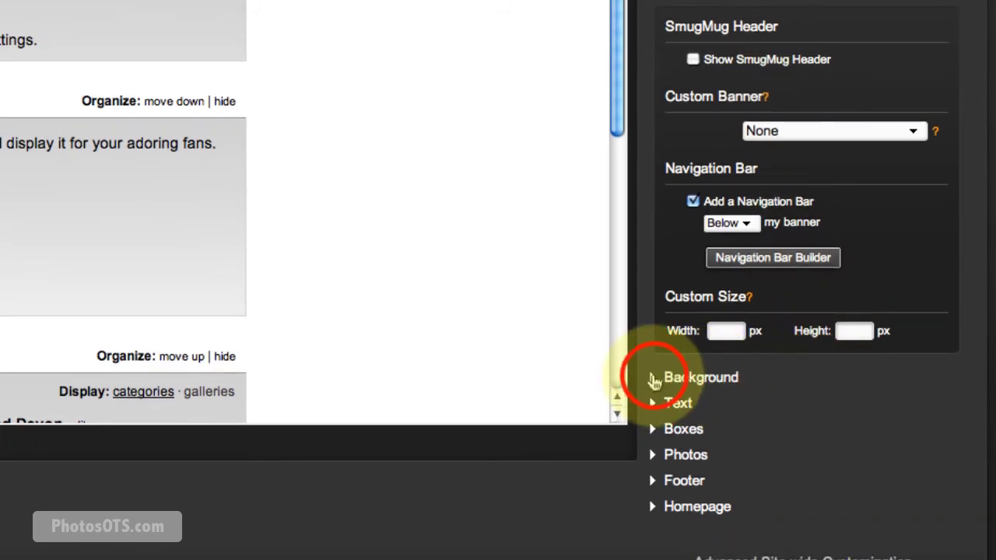
- Try then switch off the custom background under Background, and expand the Text settings
{"action": "left_click", "coordinate": [654, 379]}
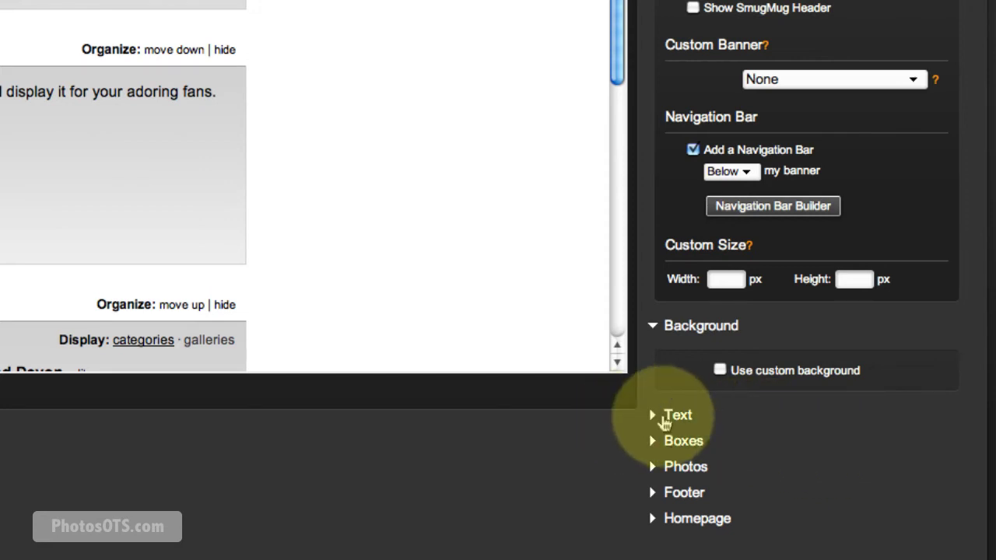
{"action": "left_click", "coordinate": [719, 371]}
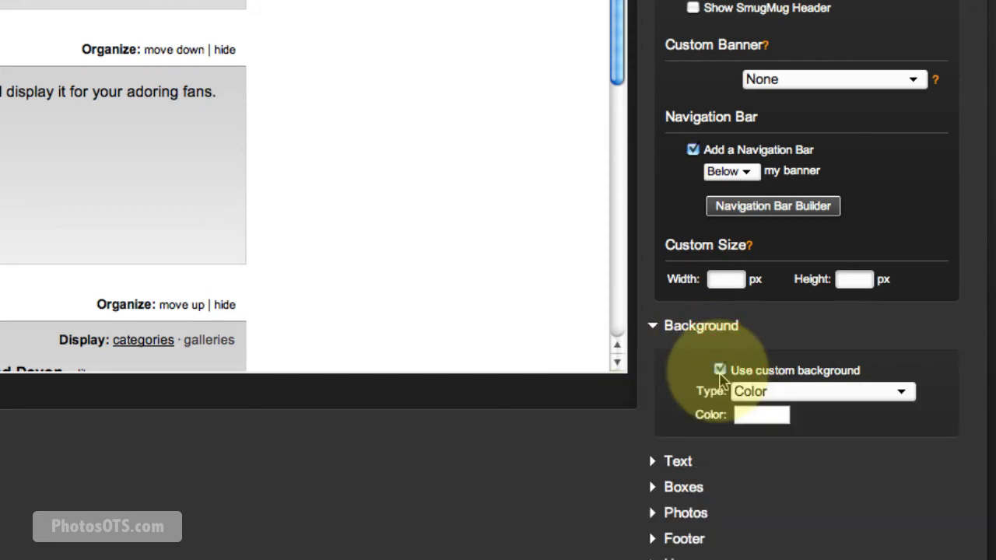
{"action": "left_click", "coordinate": [739, 392]}
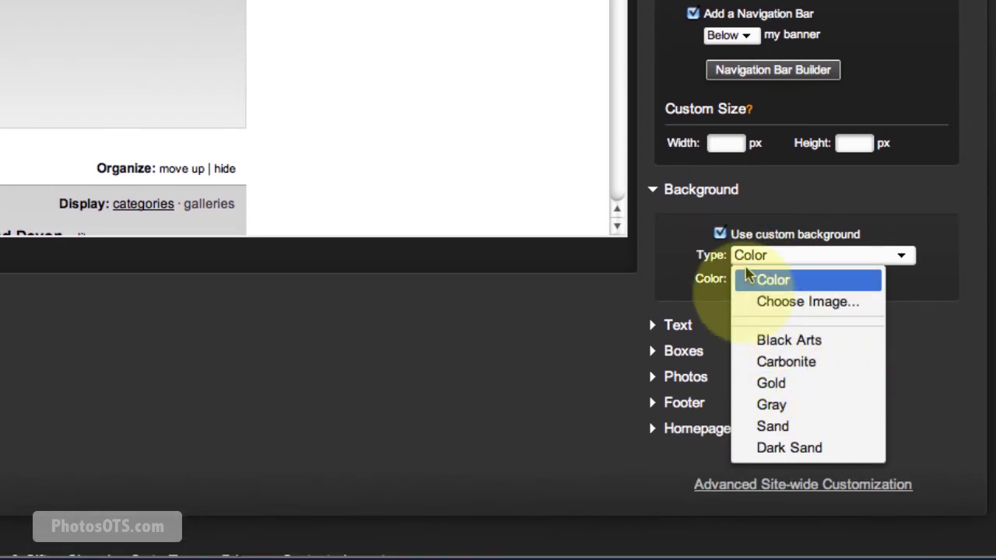
{"action": "left_click", "coordinate": [720, 234]}
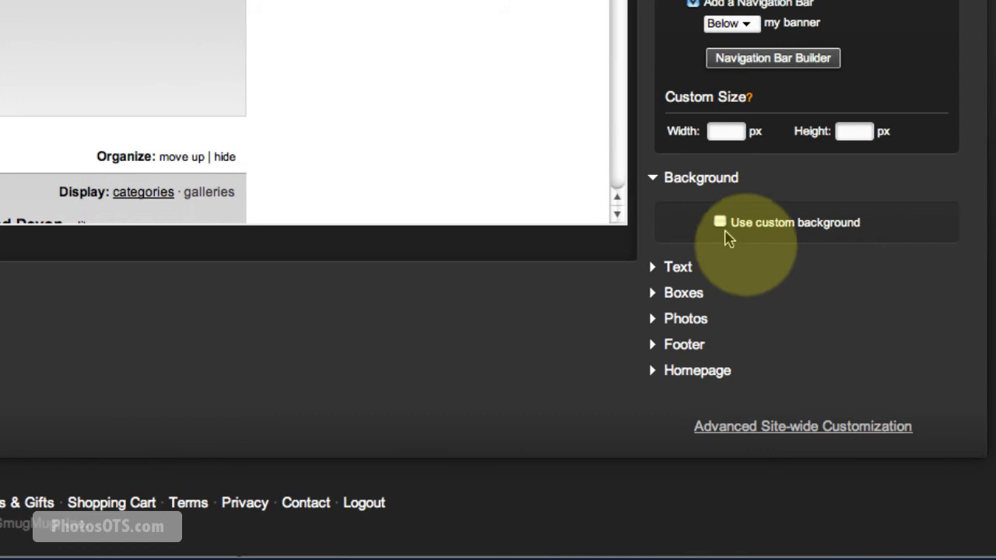
{"action": "left_click", "coordinate": [640, 279]}
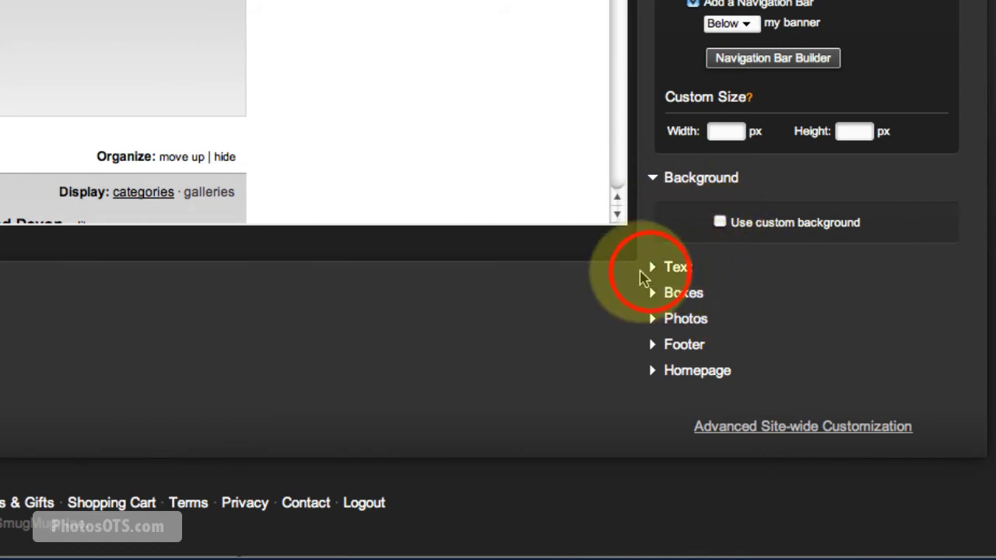
- Enable Use Custom Fonts and Colors and change the Title font from Arial to Courier
{"action": "left_click", "coordinate": [720, 302]}
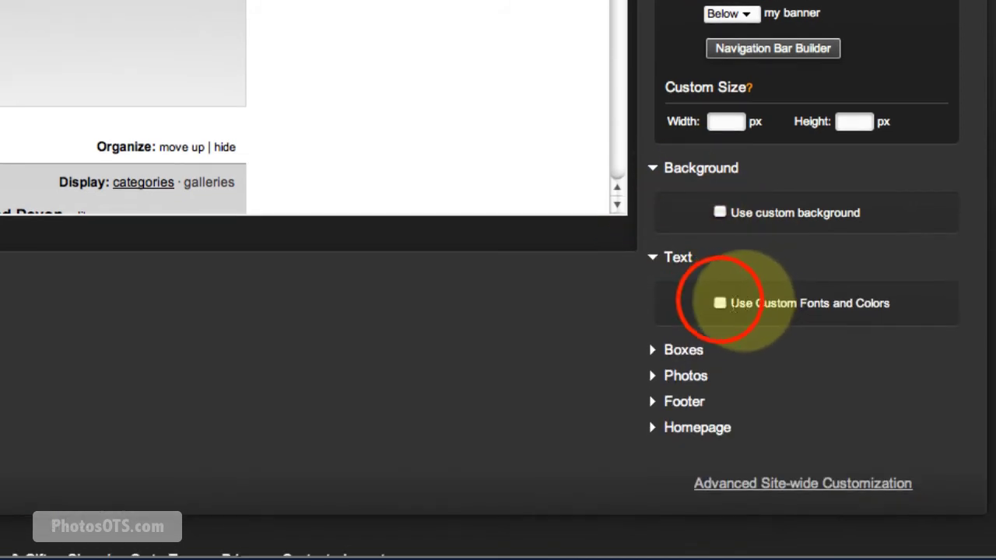
{"action": "scroll", "coordinate": [775, 295], "scroll_direction": "down", "scroll_amount": 2}
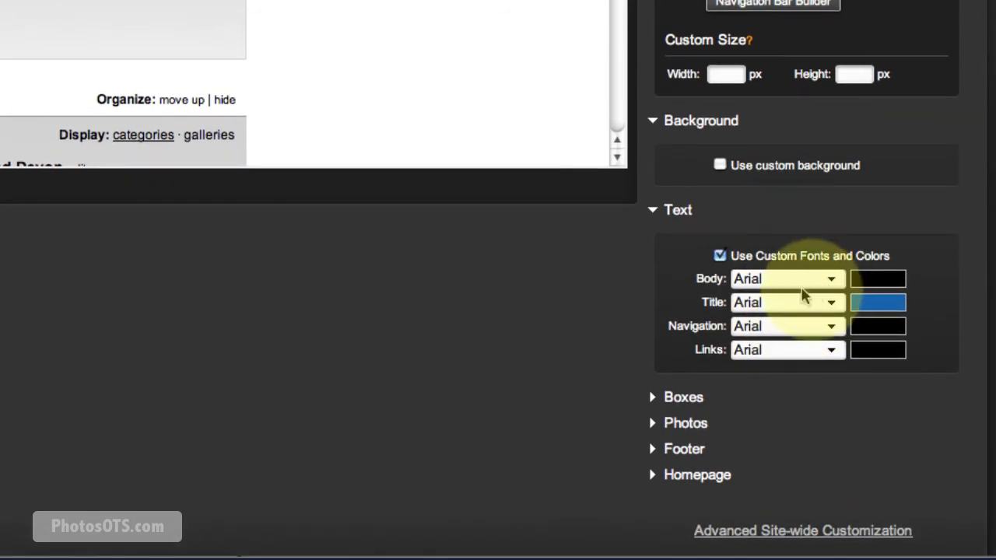
{"action": "left_click", "coordinate": [825, 306]}
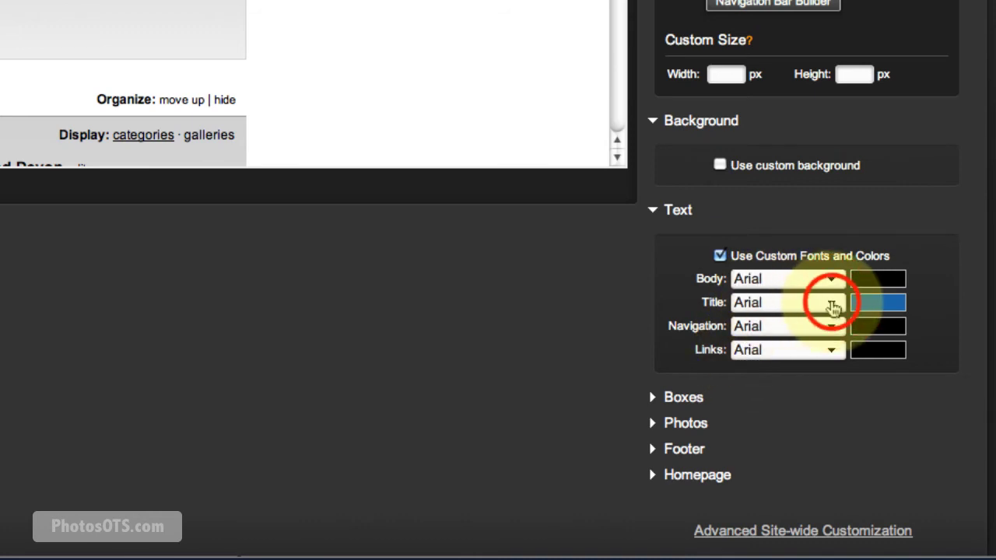
{"action": "left_click", "coordinate": [810, 350]}
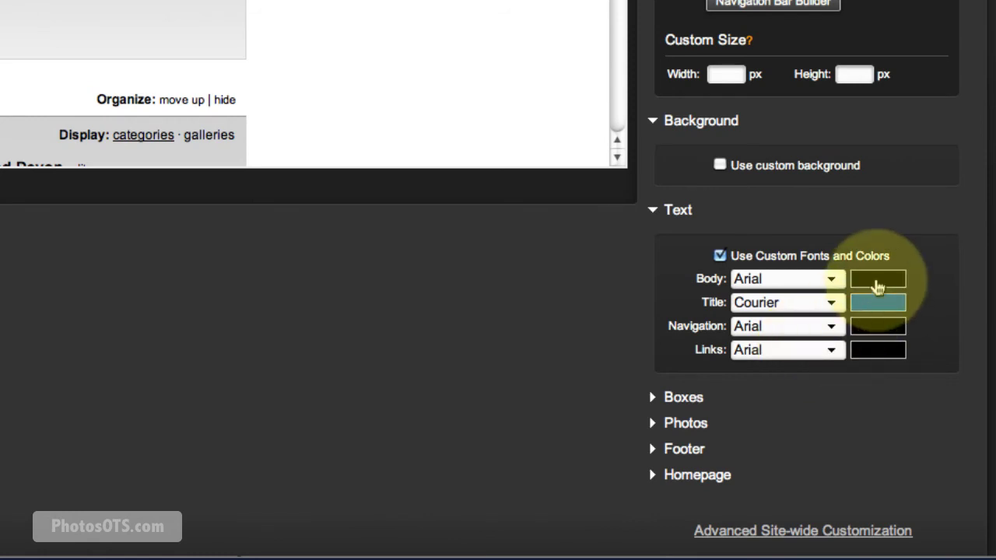
- Set Body text colour to grey 434343 and keep Title text blue 1963AA
{"action": "left_click", "coordinate": [877, 288]}
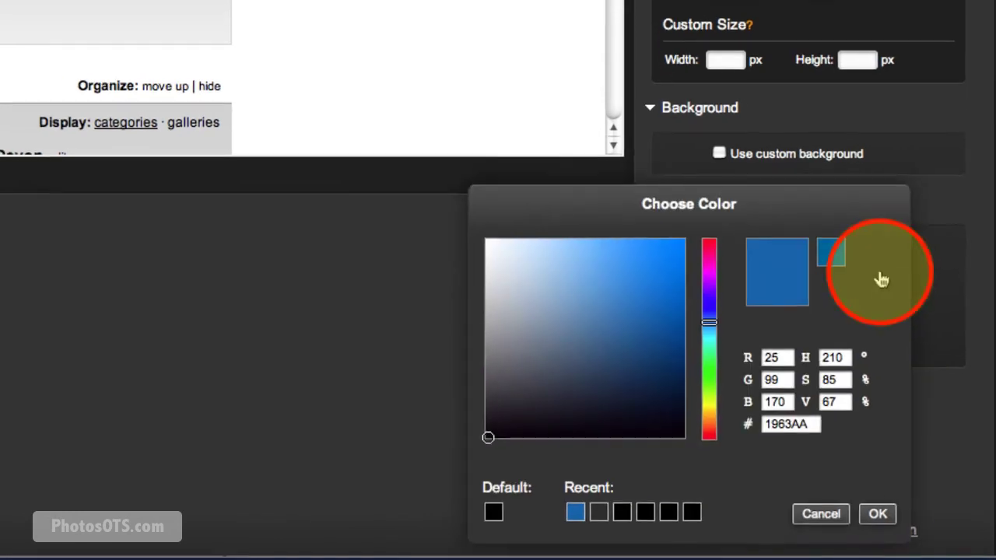
{"action": "double_click", "coordinate": [793, 428]}
{"action": "type", "text": "434343"}
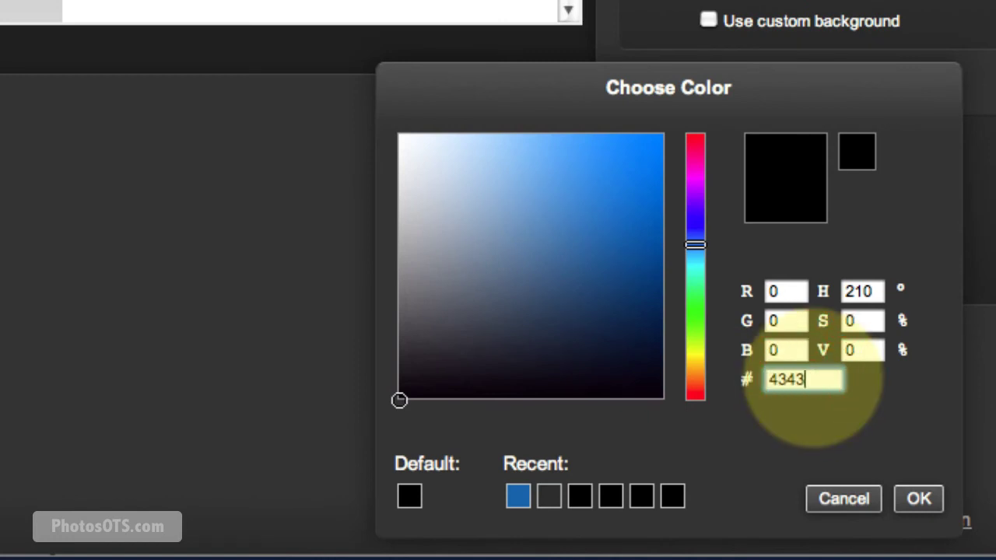
{"action": "left_click", "coordinate": [917, 499]}
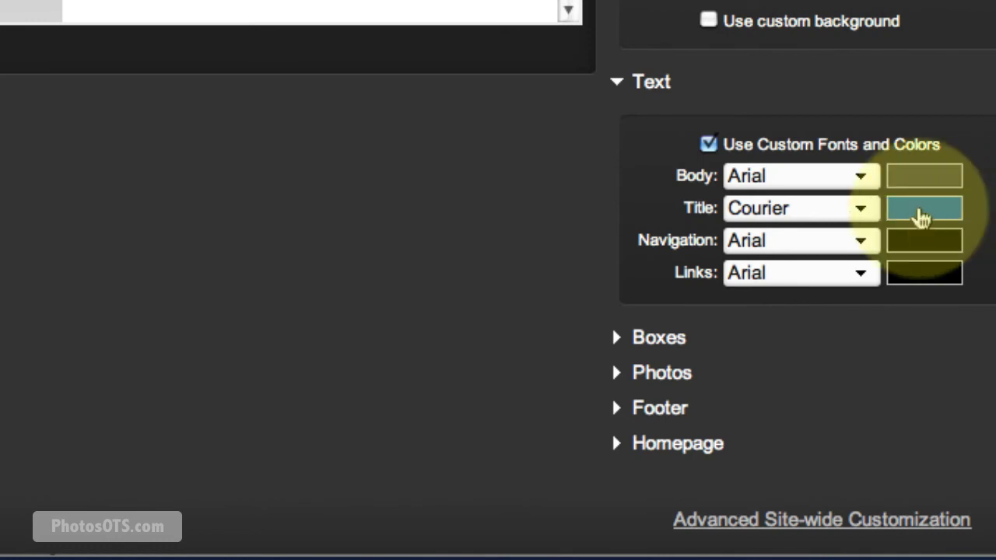
{"action": "left_click", "coordinate": [920, 218]}
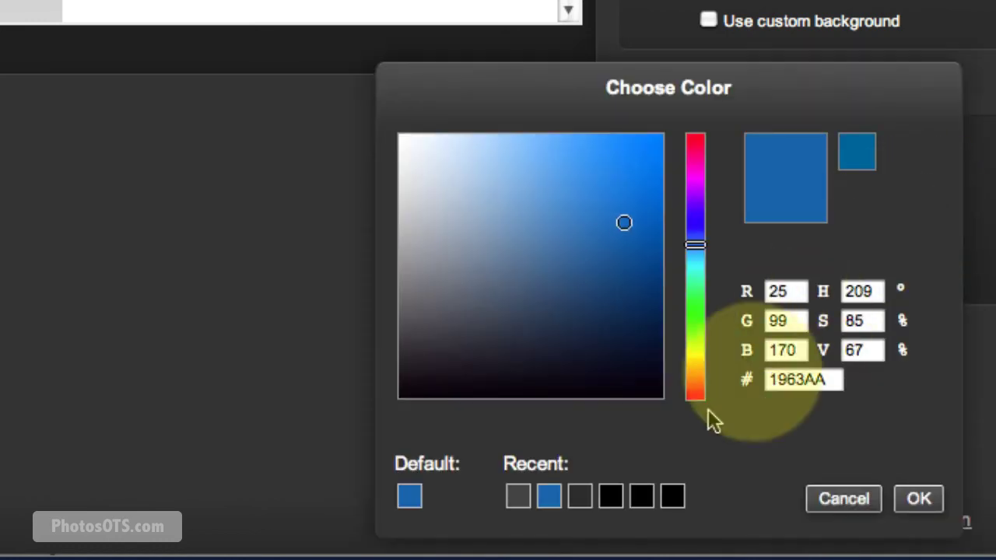
{"action": "left_click", "coordinate": [917, 499]}
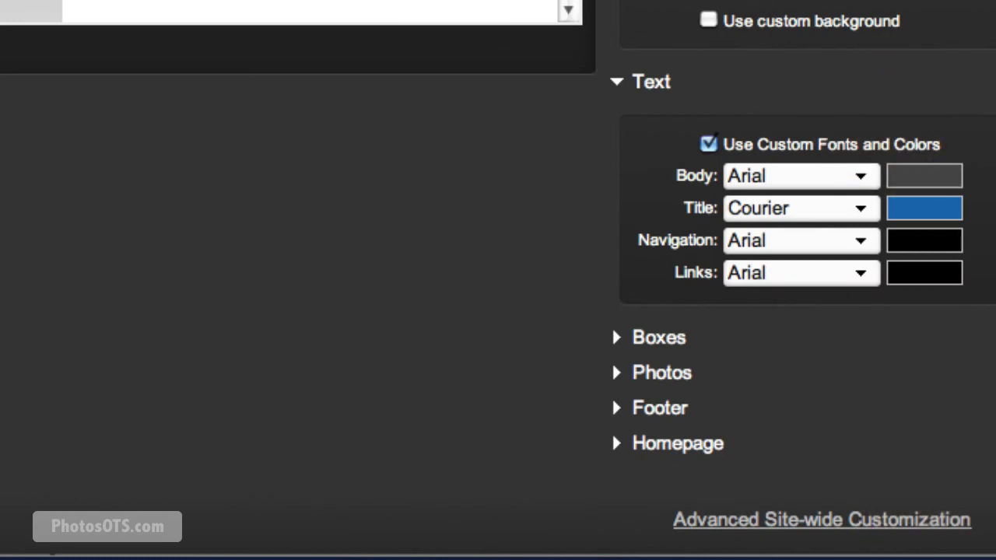
- Set Navigation text to dark grey 252525 and Links text to 242424
{"action": "left_click", "coordinate": [918, 255]}
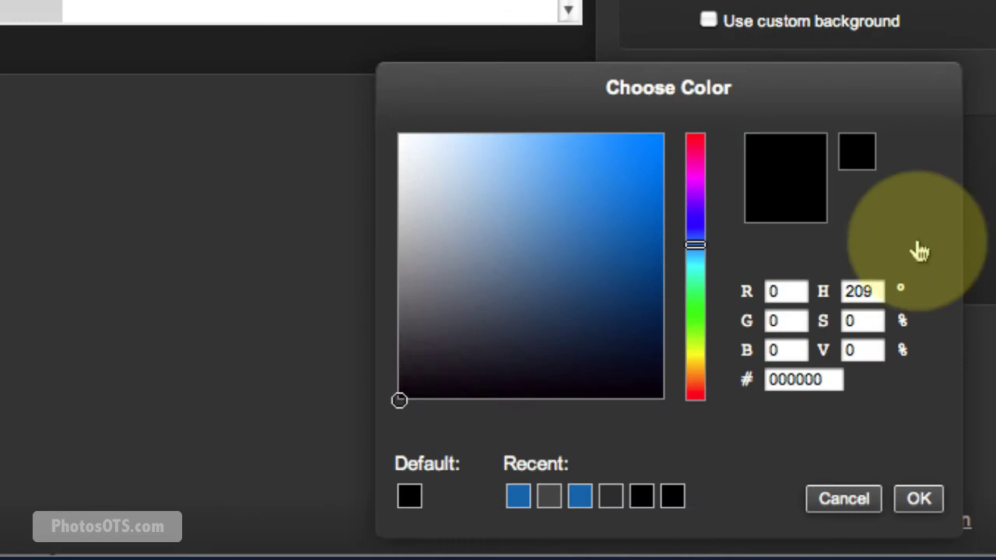
{"action": "left_click", "coordinate": [802, 380]}
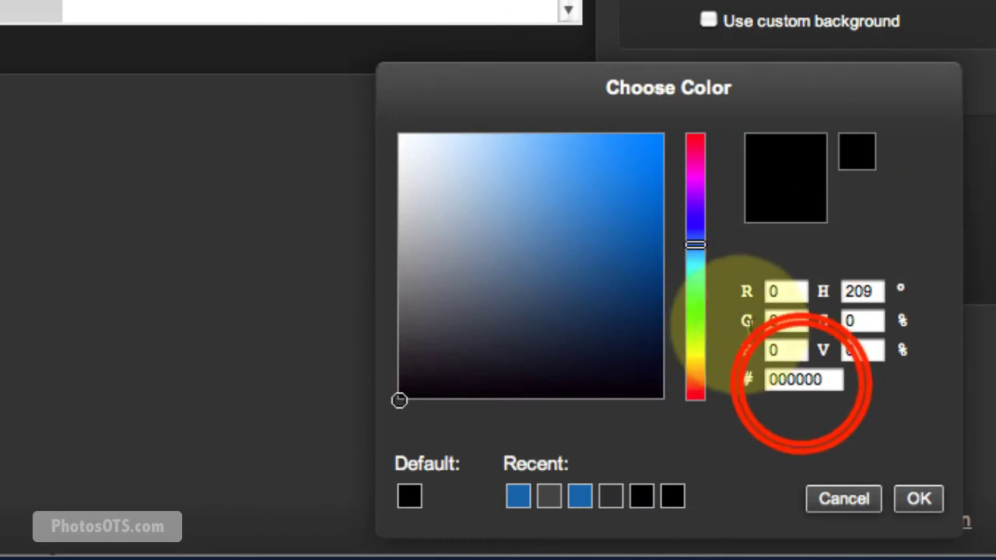
{"action": "double_click", "coordinate": [798, 379]}
{"action": "key", "text": "ctrl+c"}
{"action": "type", "text": "252525"}
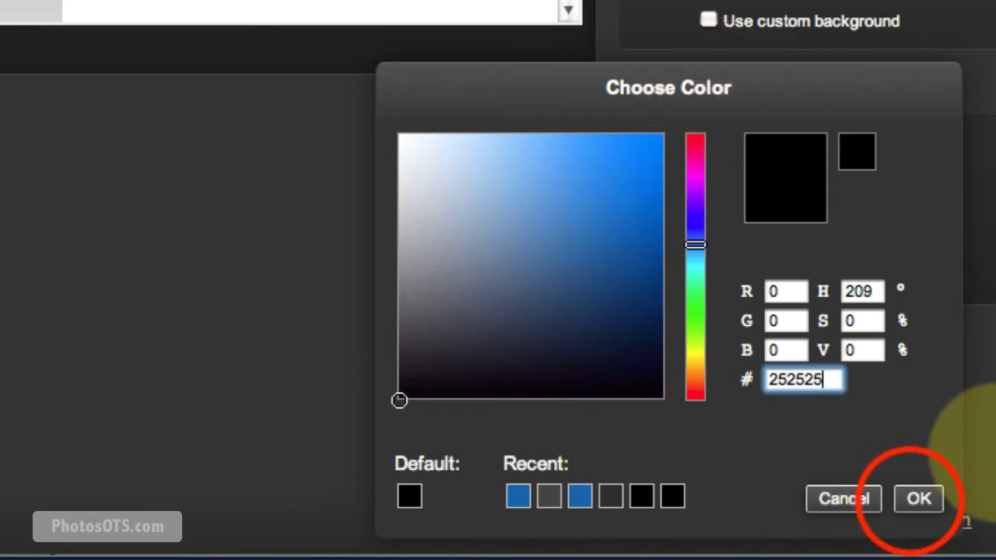
{"action": "left_click", "coordinate": [915, 500]}
{"action": "left_click", "coordinate": [931, 276]}
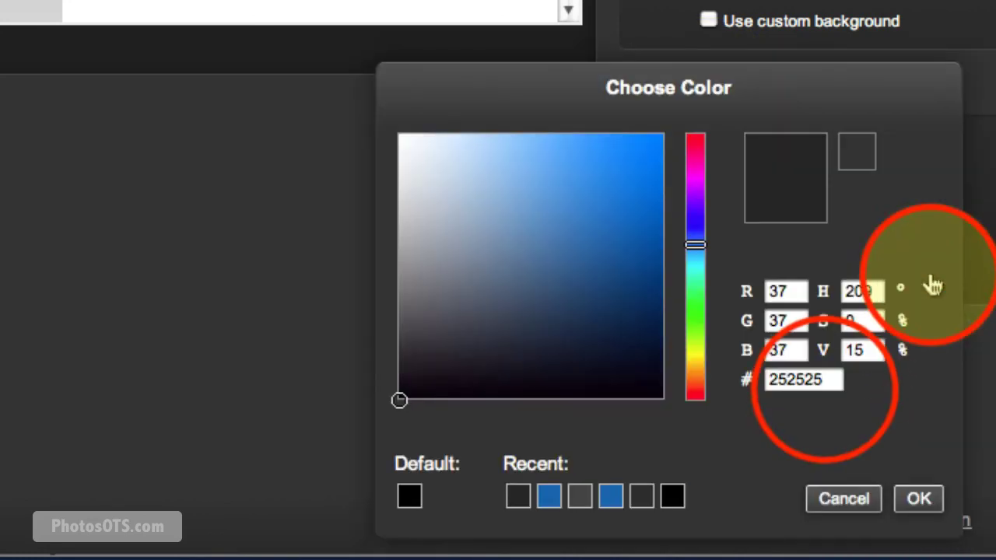
{"action": "double_click", "coordinate": [797, 380]}
{"action": "key", "text": "ctrl+v"}
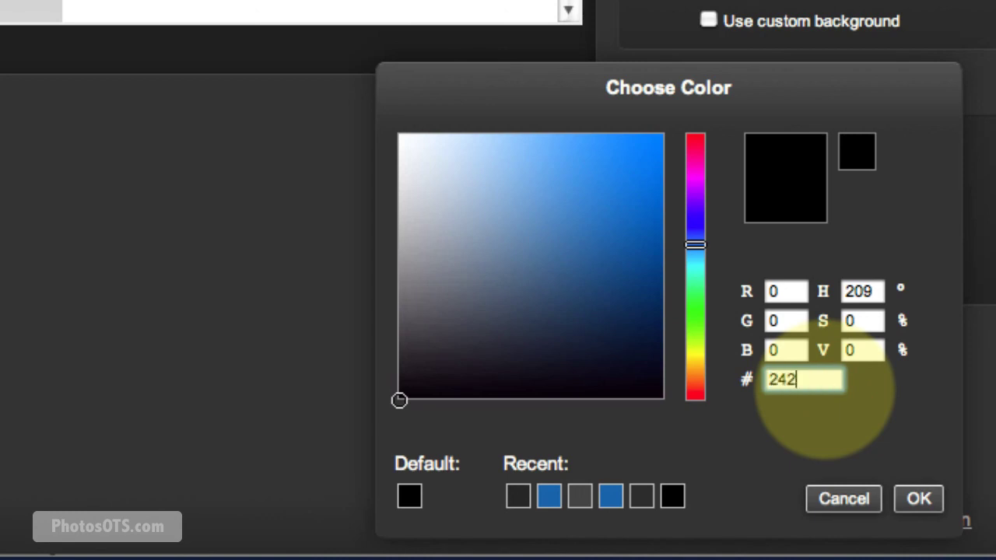
{"action": "left_click", "coordinate": [919, 499]}
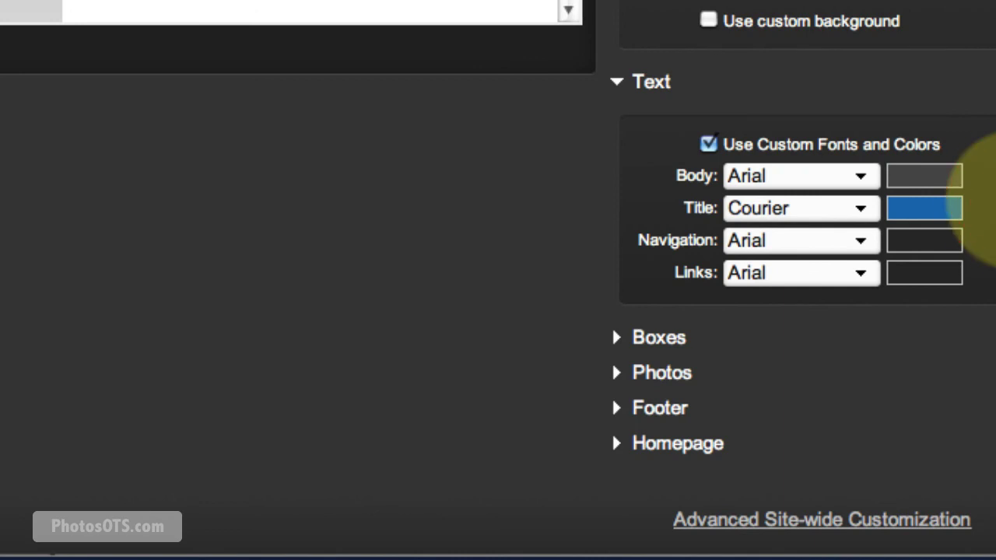